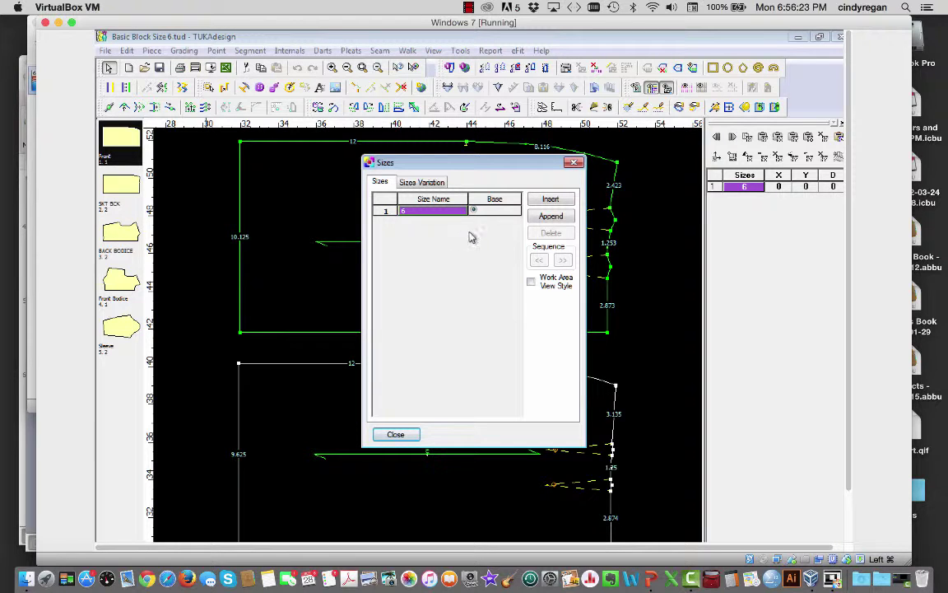
- Add size 4 before base size 6, append sizes 8 and 10, and close the size settings
left_click(549, 200)
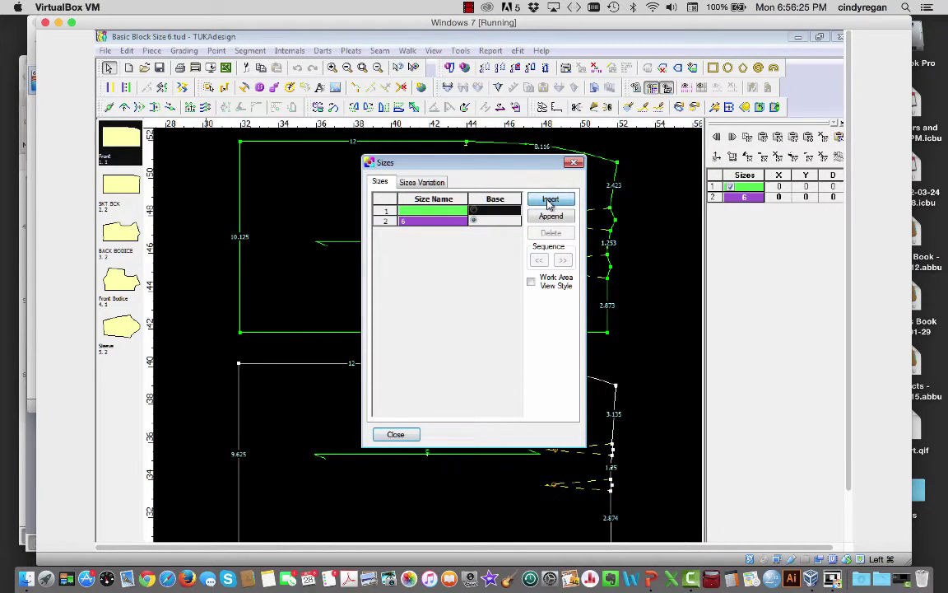
left_click(483, 221)
type("4")
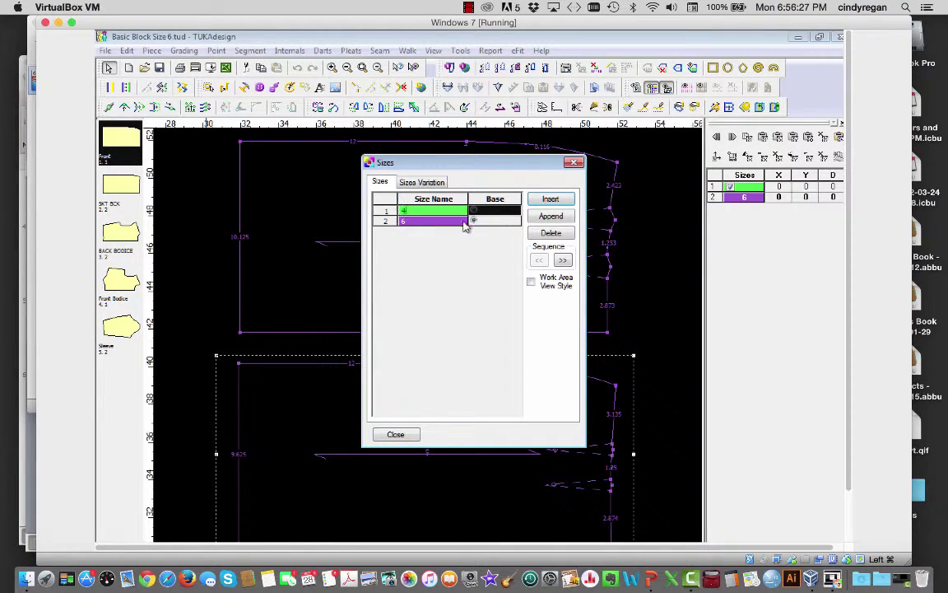
left_click(548, 216)
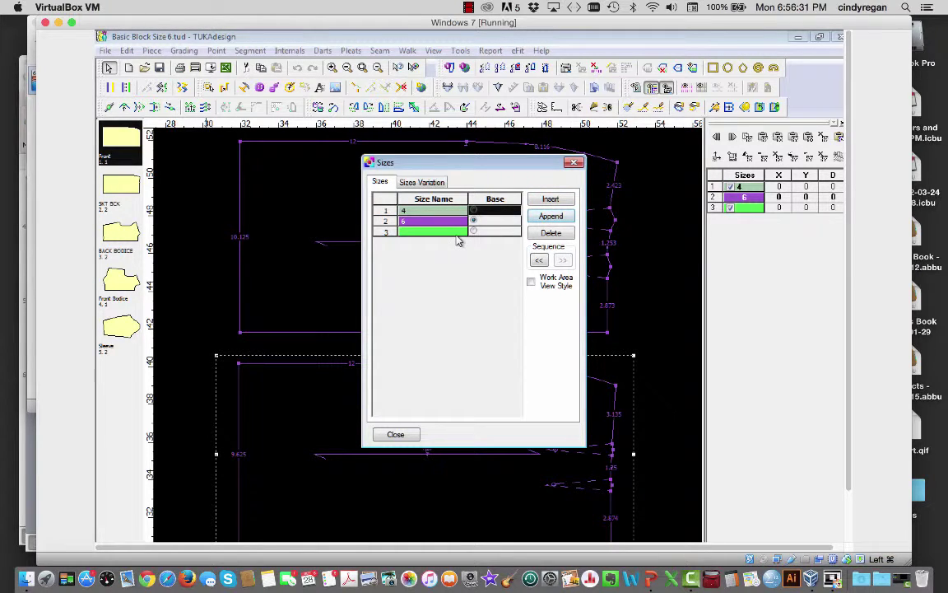
type("8")
left_click(548, 216)
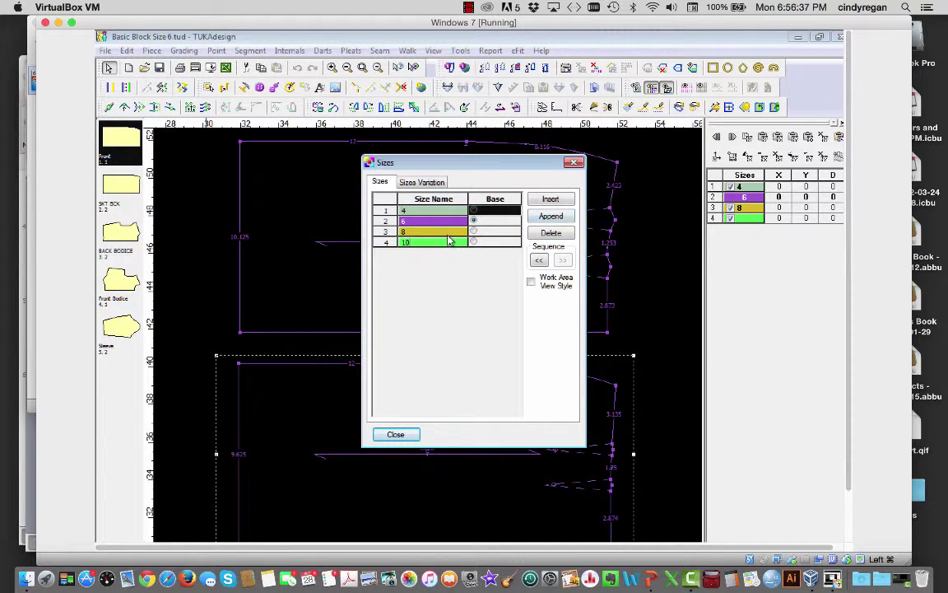
left_click(443, 242)
left_click(397, 436)
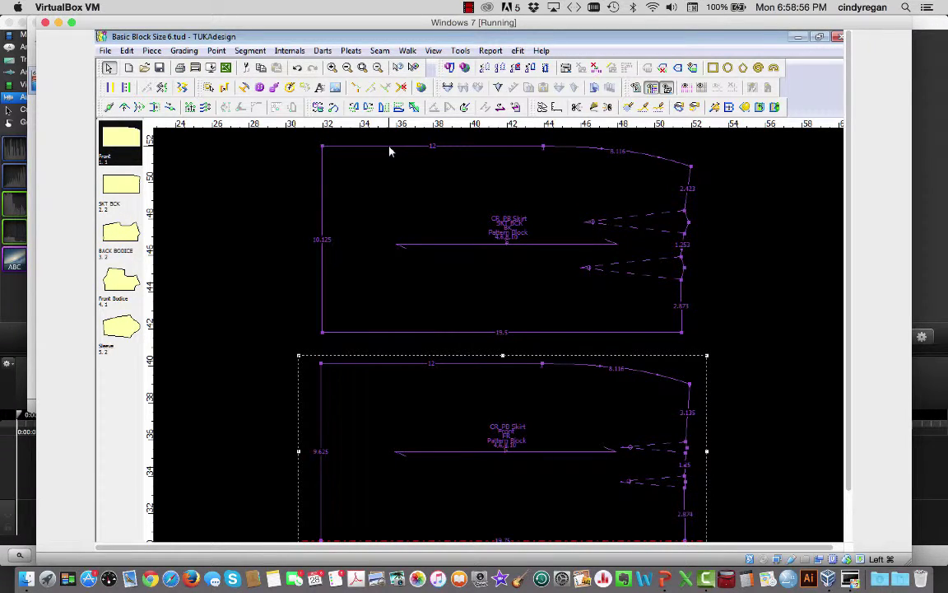
- Show the grading table and grade the skirt back's lower hem corner in X: 0.25 for size 4, -0.25 for sizes 8 and 10
left_click(434, 50)
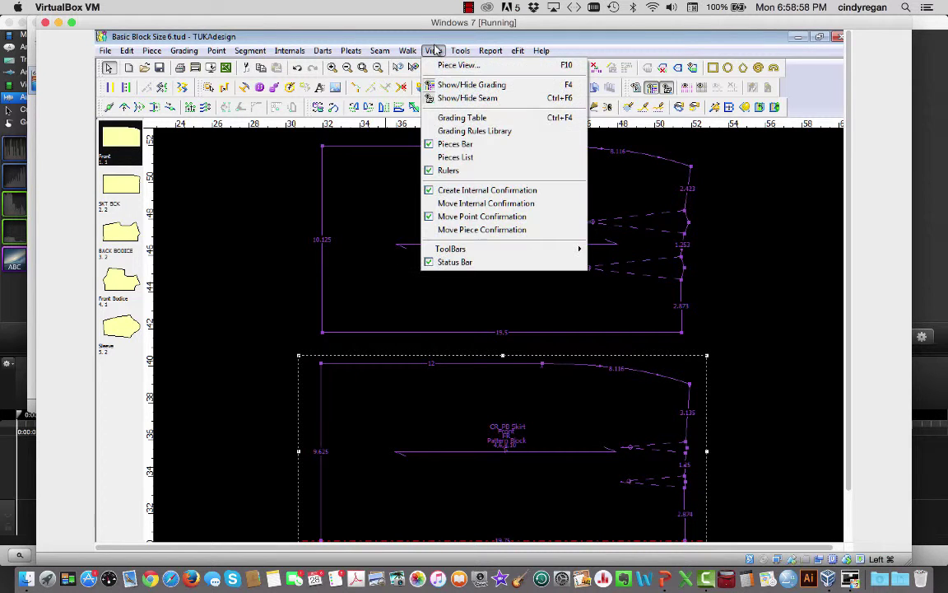
left_click(455, 118)
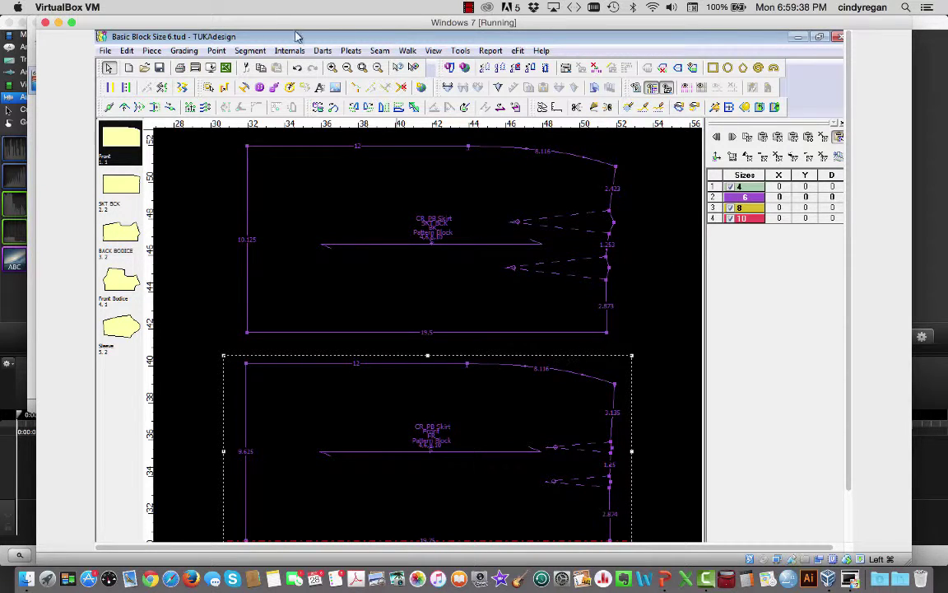
left_click(333, 69)
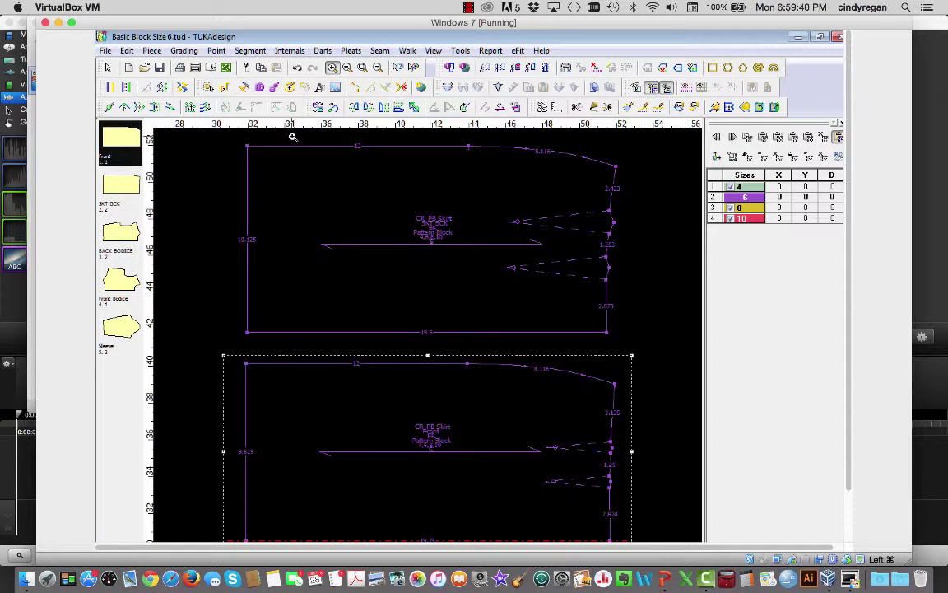
left_click_drag(230, 137, 678, 359)
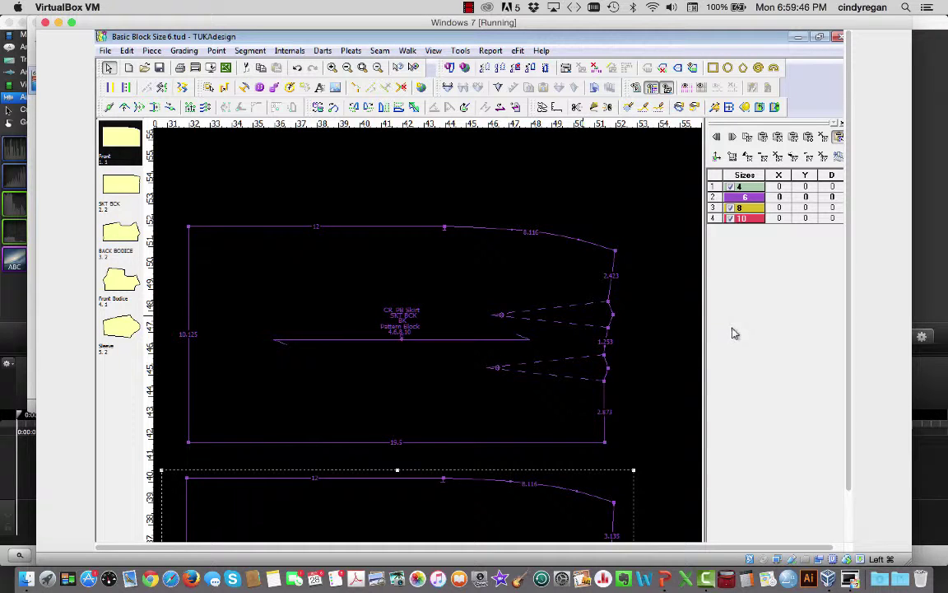
left_click(607, 443)
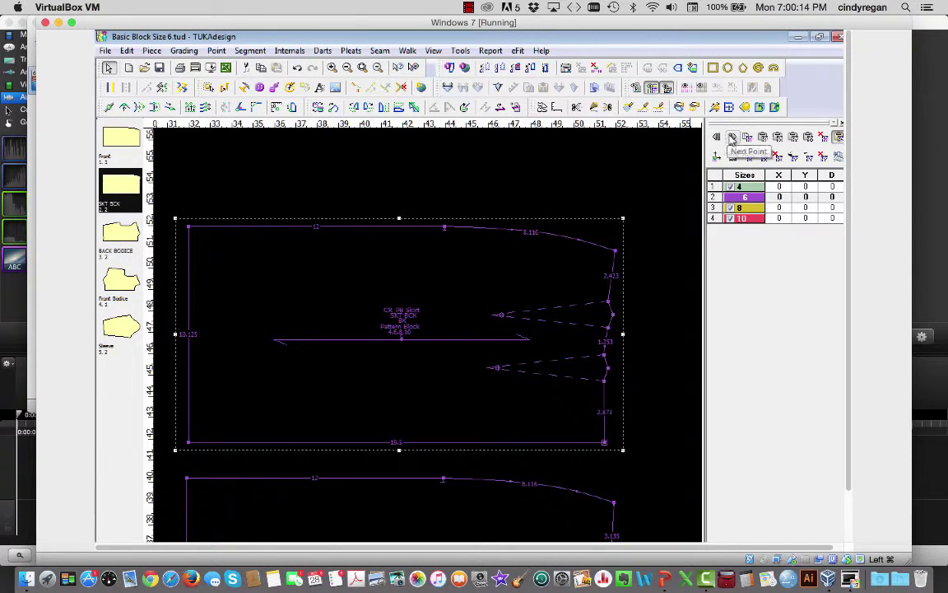
left_click(732, 139)
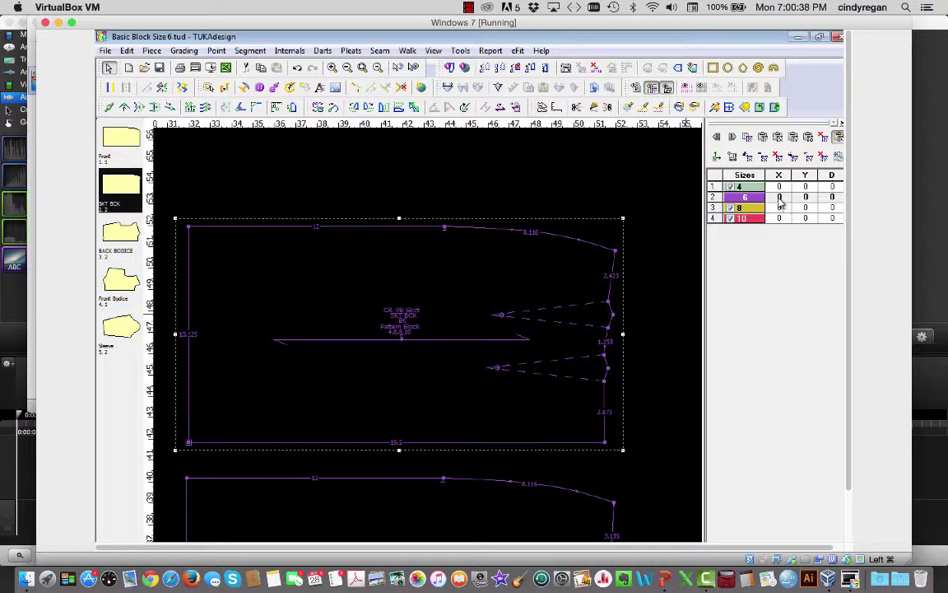
left_click_drag(780, 188, 782, 219)
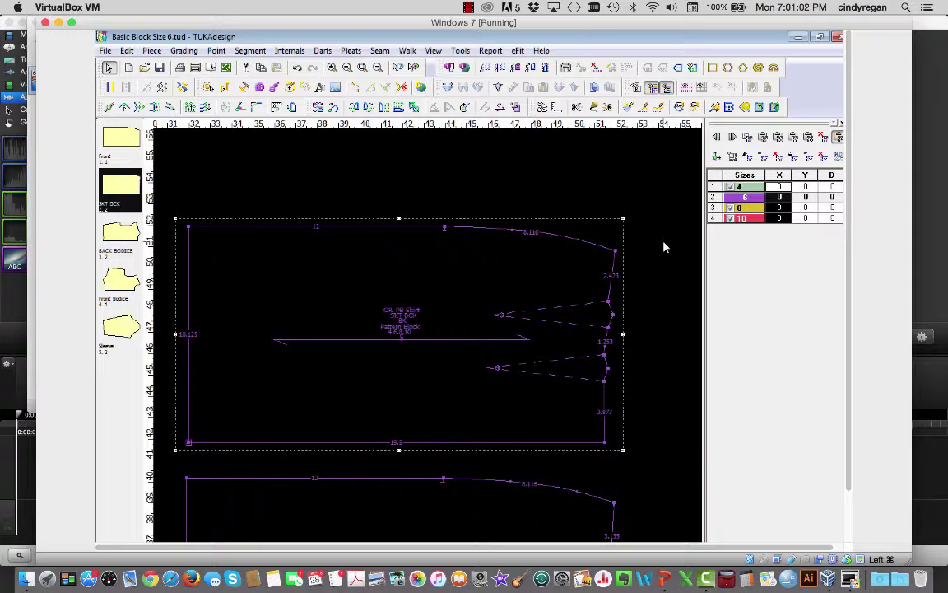
type("1/4")
key("Return")
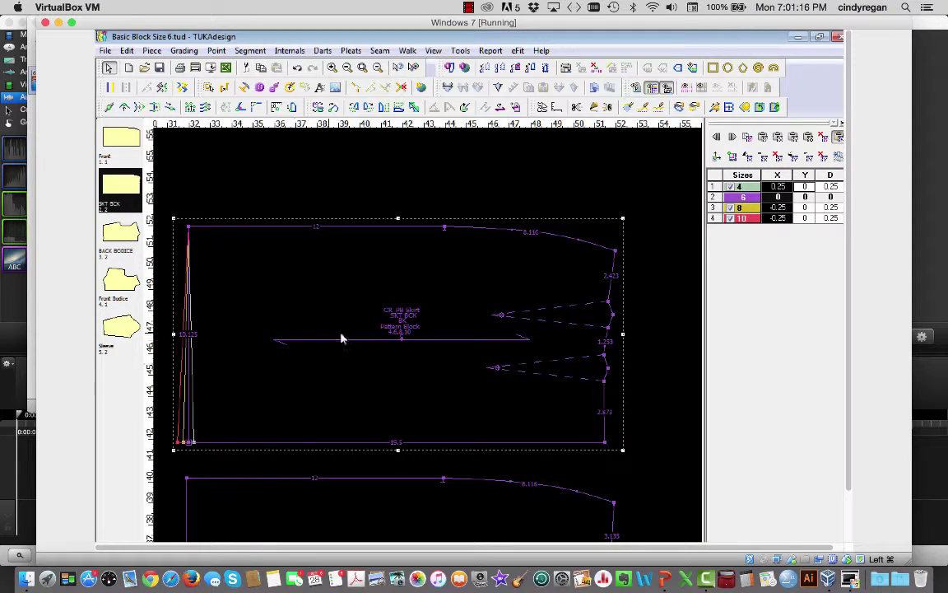
key("super+f")
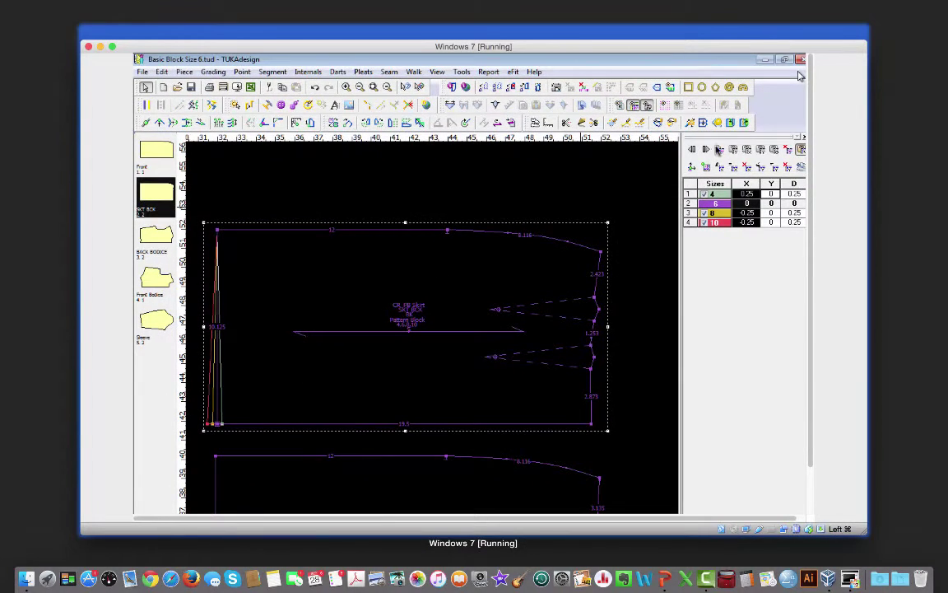
left_click(643, 137)
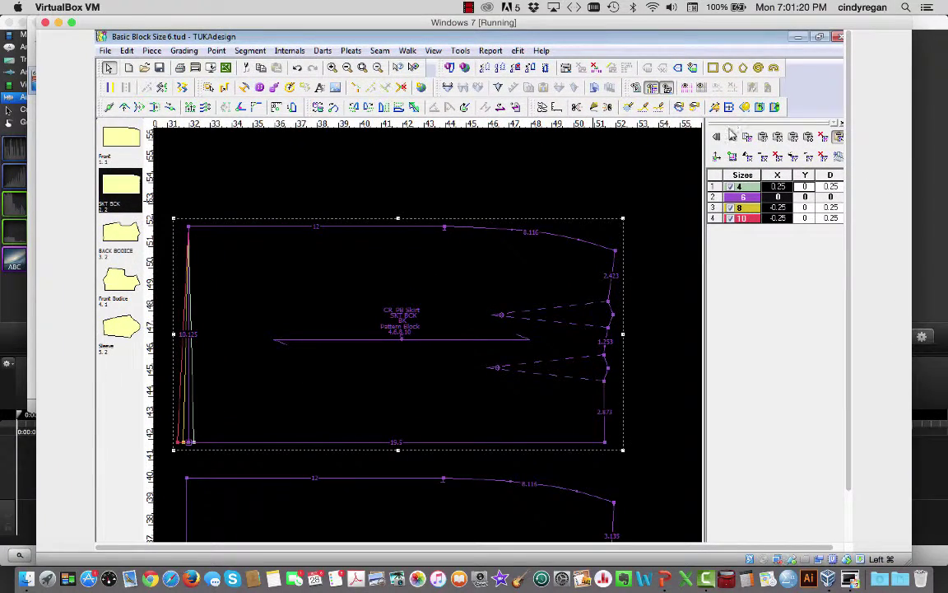
- At the skirt back's upper hem corner, grade size 4 by 0.25 in X and -0.25 in Y, with opposite signs for sizes 8 and 10
left_click(733, 138)
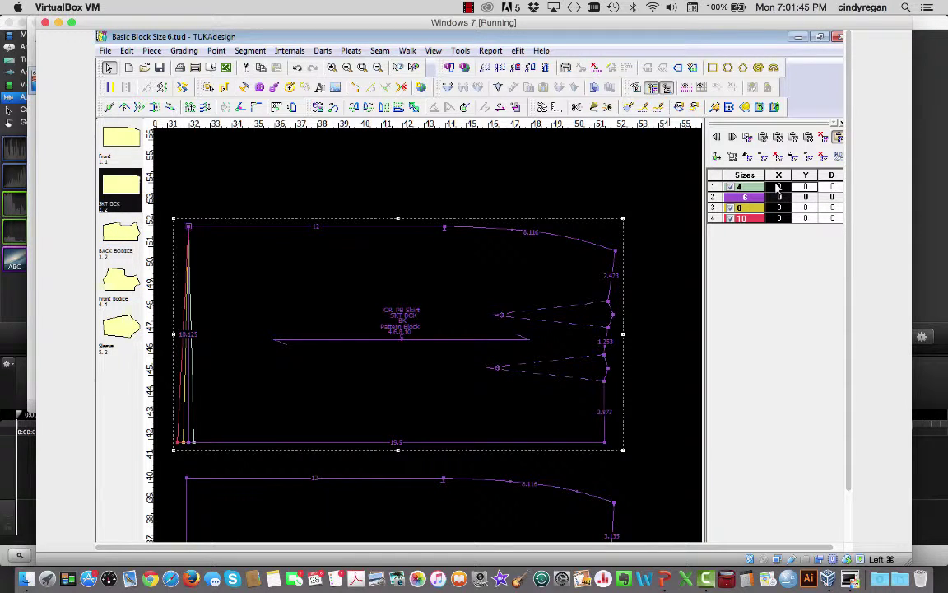
left_click_drag(777, 186, 782, 219)
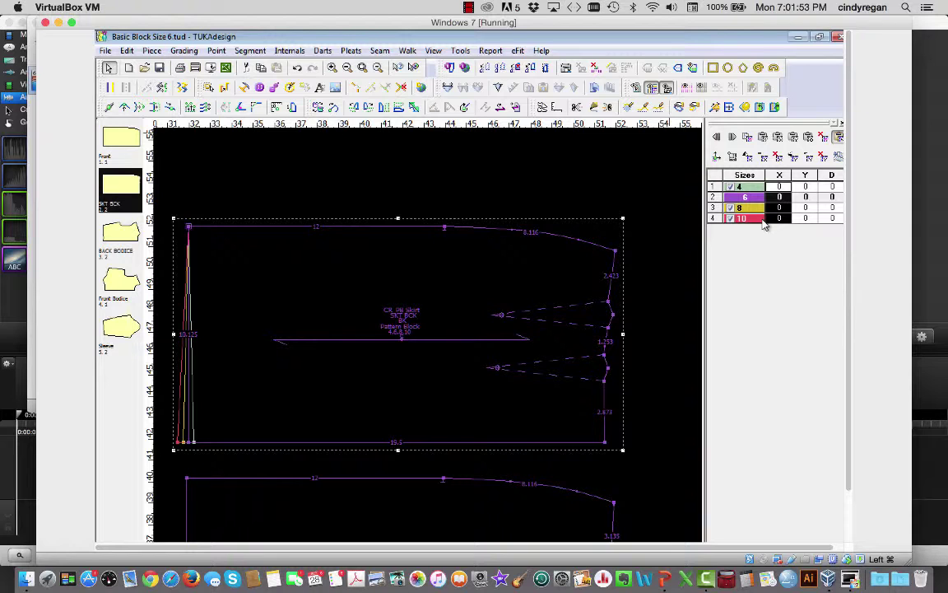
type("1/4")
key("Return")
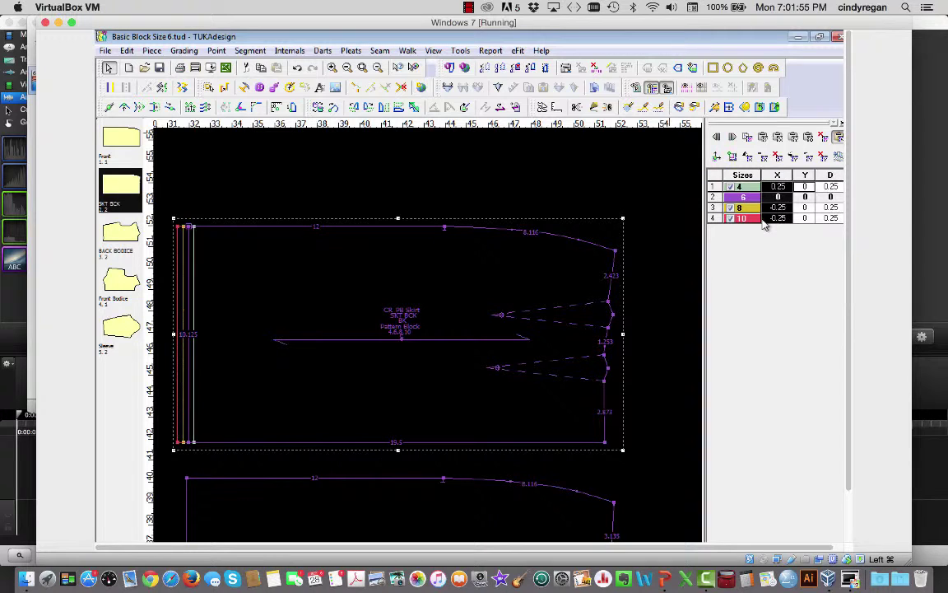
left_click(809, 187)
left_click_drag(809, 187, 811, 225)
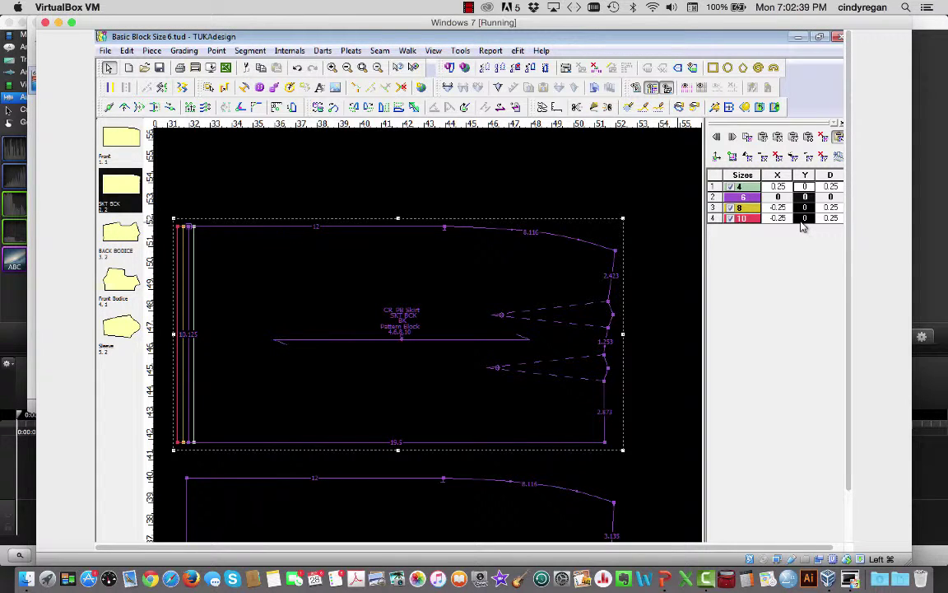
type("-1/4")
key("Return")
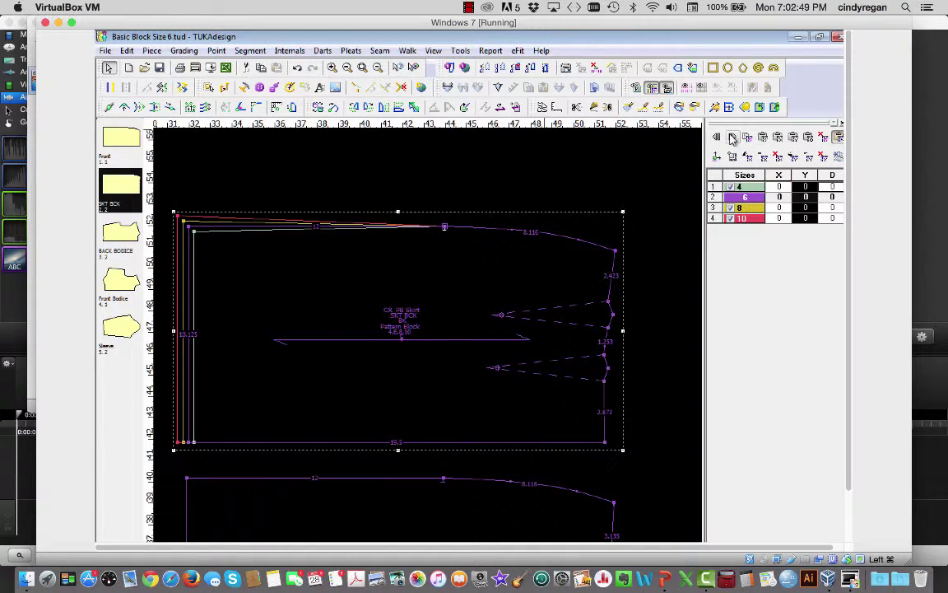
- Grade the notch point on the skirt back's side seam in Y: -0.25 for size 4, 0.25 for sizes 8 and 10
left_click(445, 228)
left_click_drag(806, 197, 812, 223)
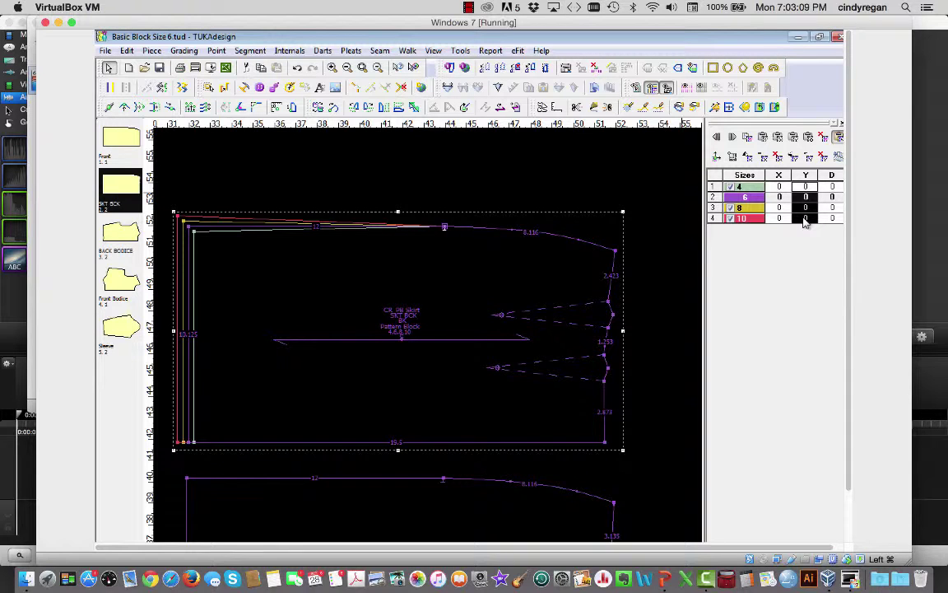
type("-0.25")
key("Return")
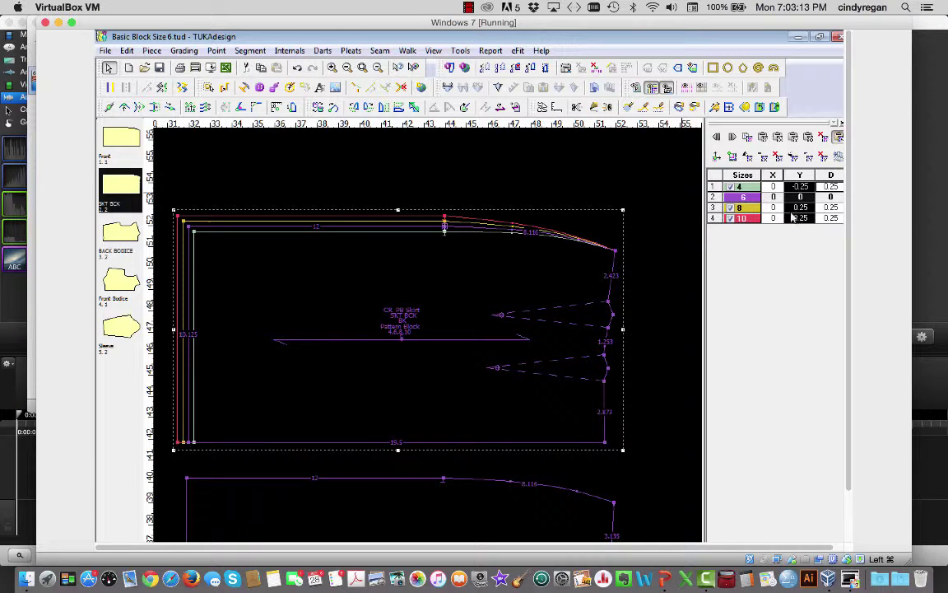
- Grade the skirt back's corner where side seam meets waist in Y: -0.25 for size 4, 0.25 for sizes 8 and 10
left_click(732, 138)
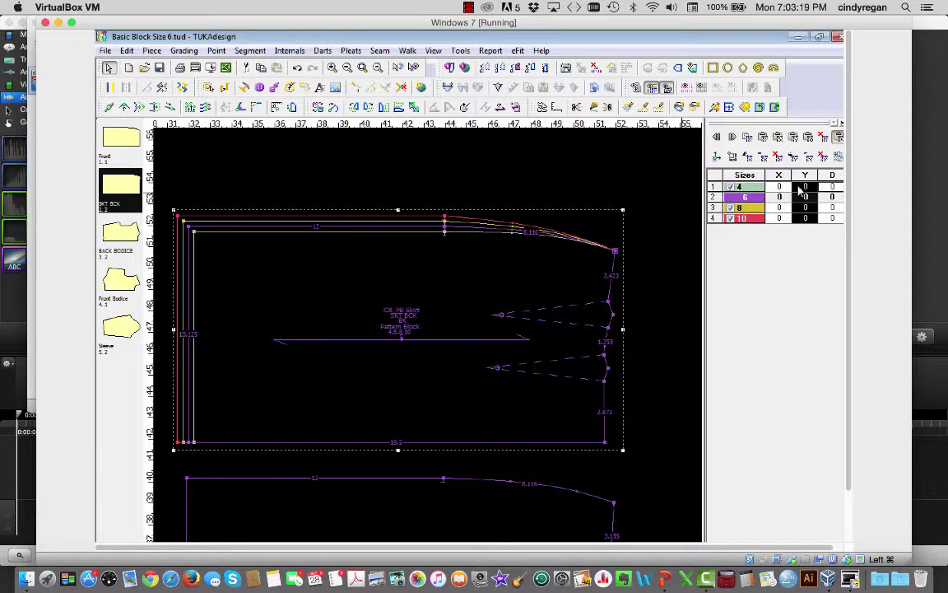
left_click_drag(806, 187, 810, 220)
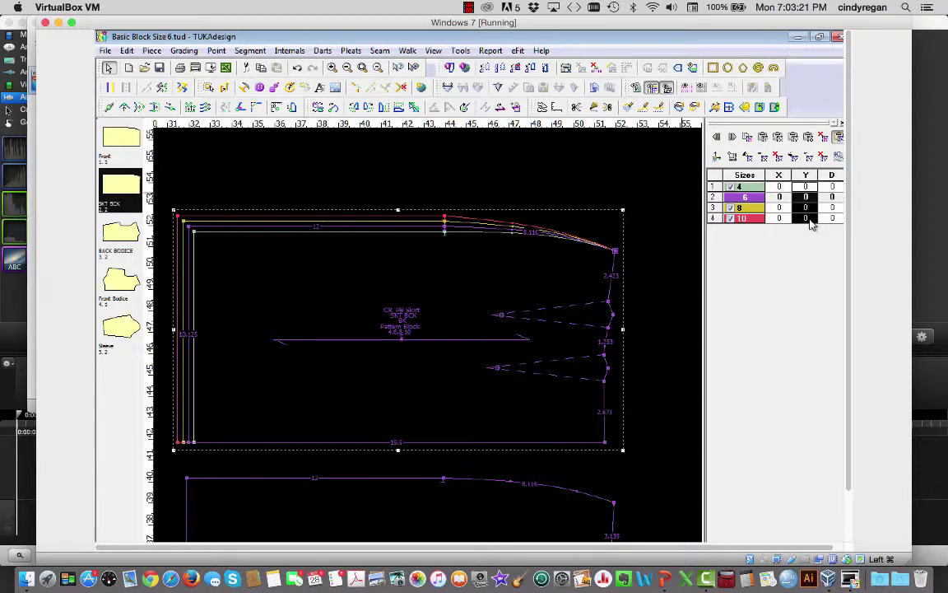
type(".25")
key("Return")
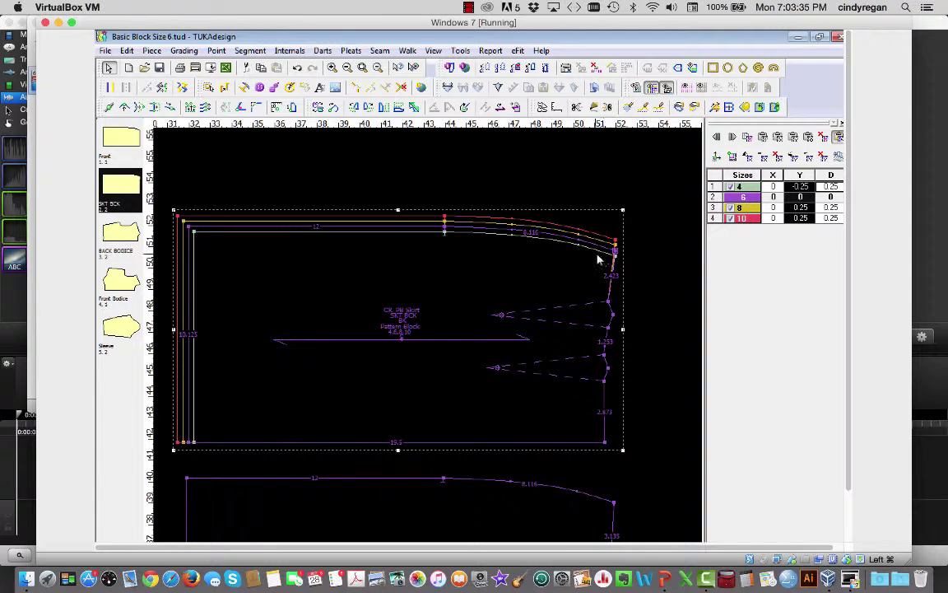
- Grade the upper leg point of the skirt back's upper dart in Y: -0.125 for size 4, 0.125 for sizes 8 and 10
left_click(332, 67)
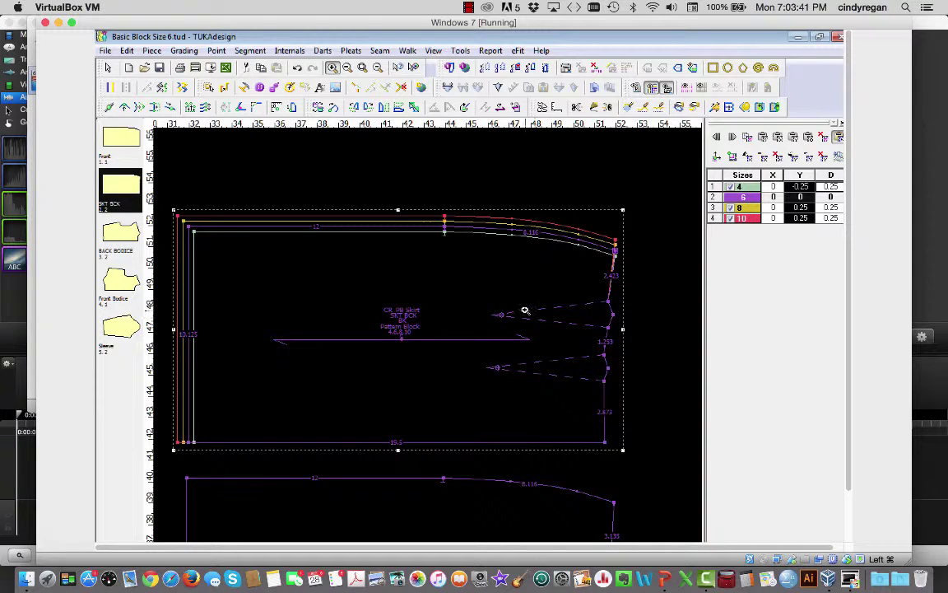
left_click_drag(473, 290, 680, 408)
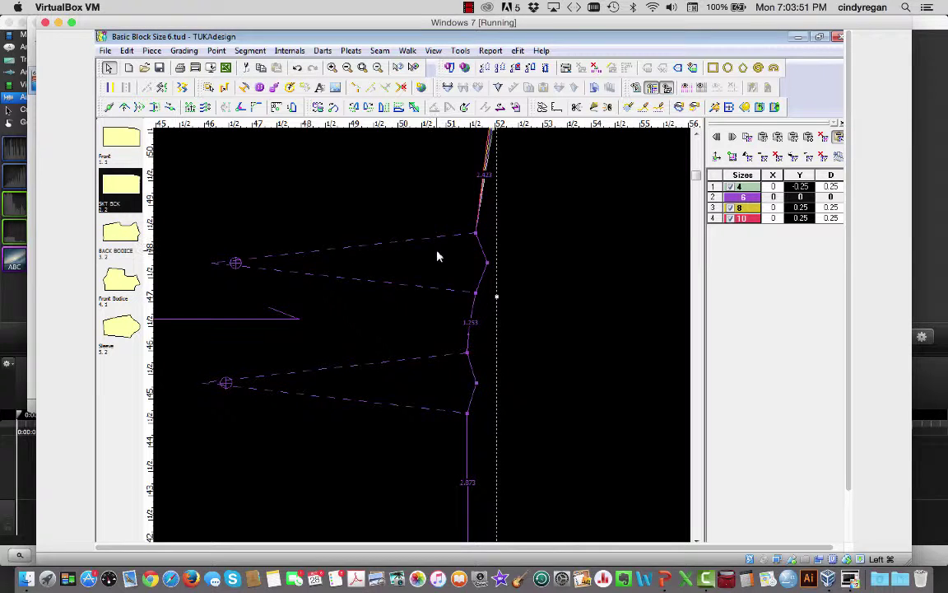
left_click(476, 234)
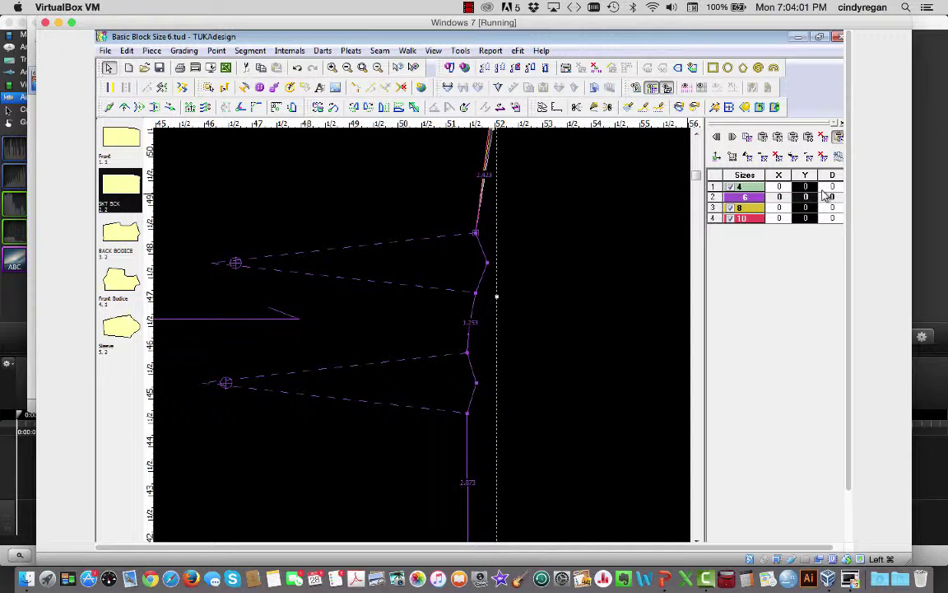
left_click_drag(807, 186, 815, 230)
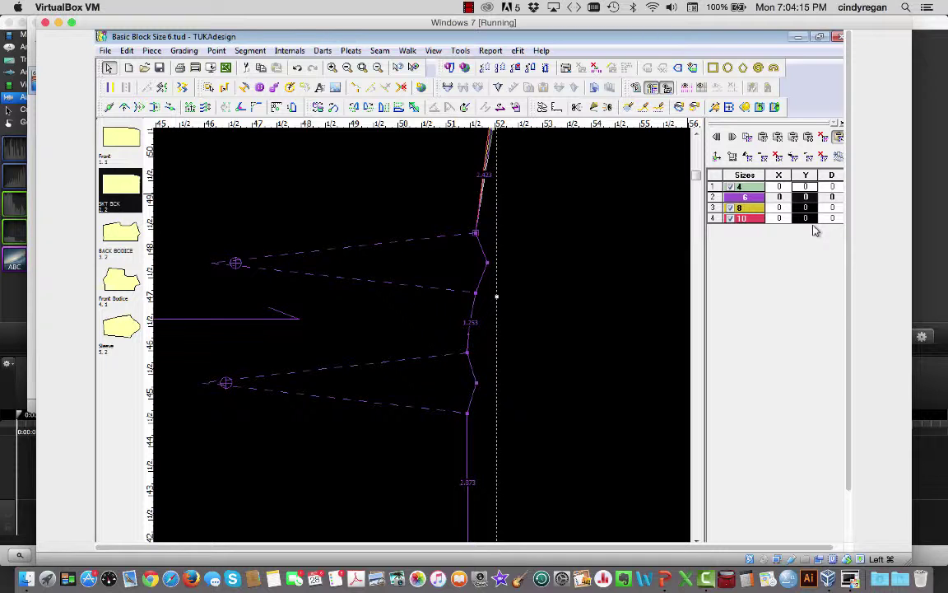
key("BackSpace")
type("-0.125")
key("Return")
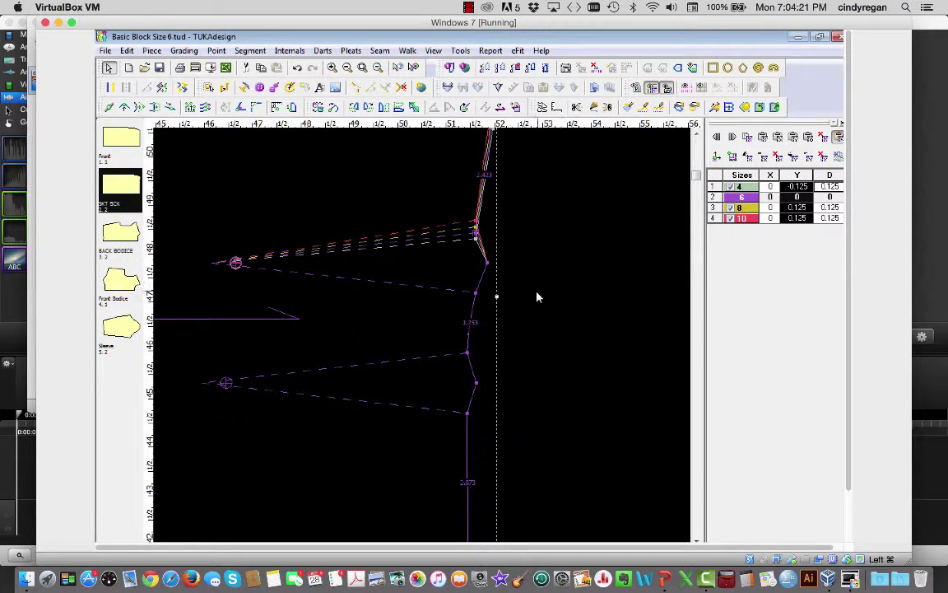
- Grade the lower leg point of the skirt back's upper dart in Y: -0.125 for size 4, 0.125 for sizes 8 and 10
left_click(474, 294)
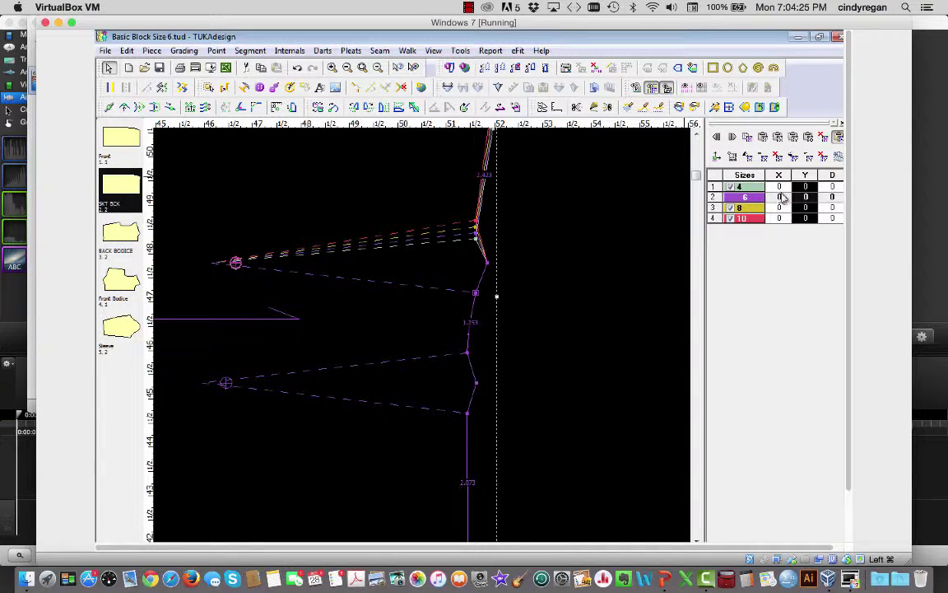
left_click(806, 188)
left_click_drag(806, 189, 809, 218)
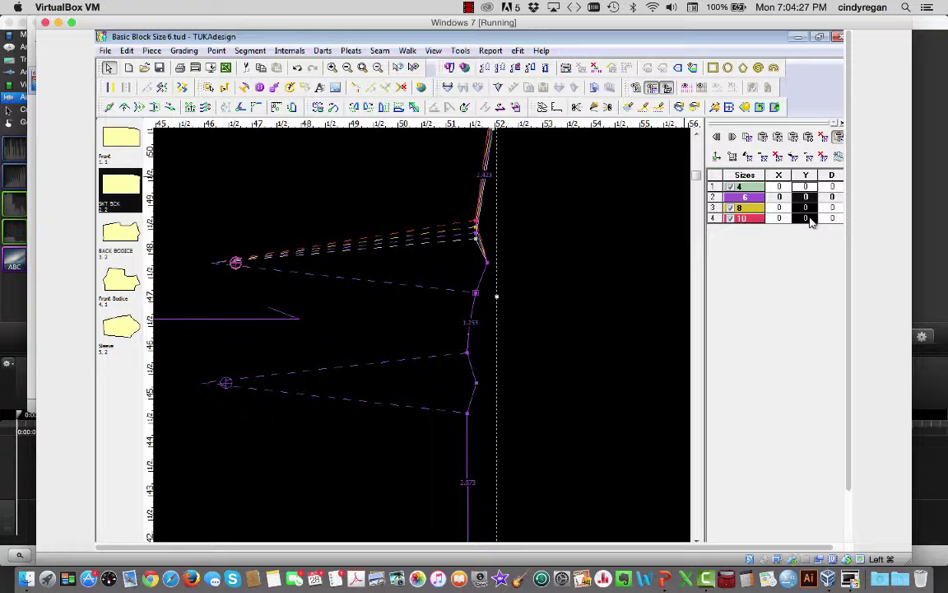
type("1/8")
key("Return")
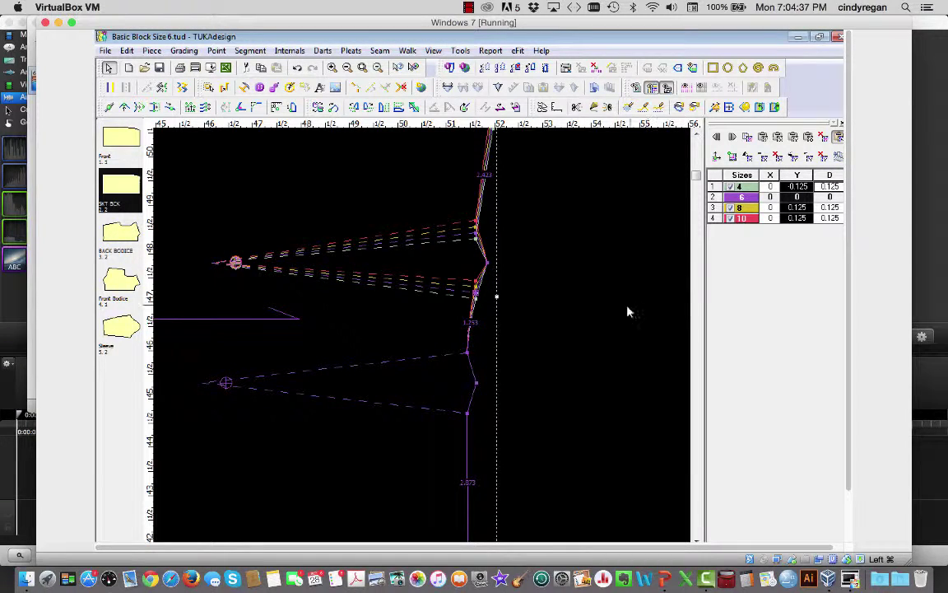
- Grade the upper leg point of the skirt back's lower dart in Y: -0.125 for size 4, 0.125 for sizes 8 and 10
left_click(466, 354)
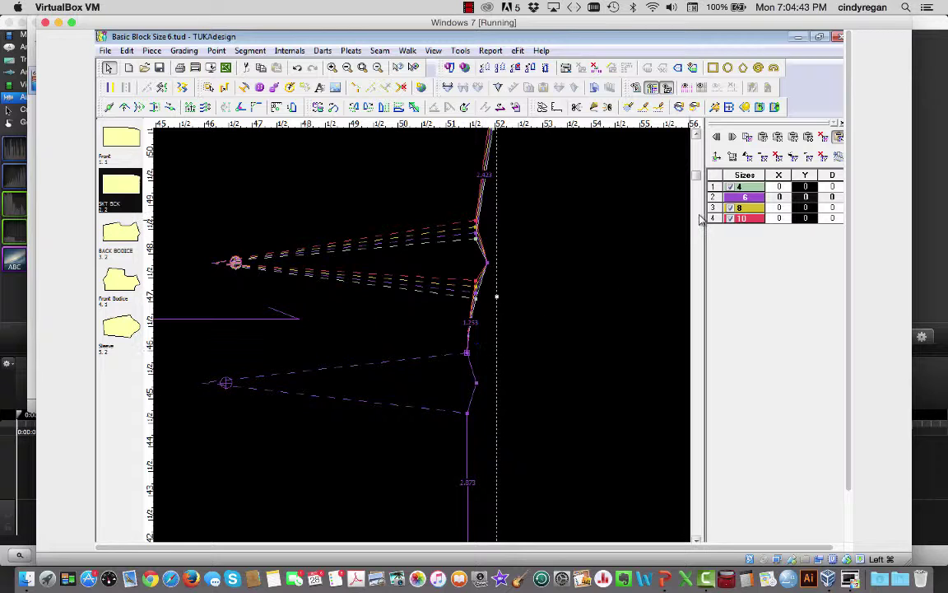
left_click(831, 186)
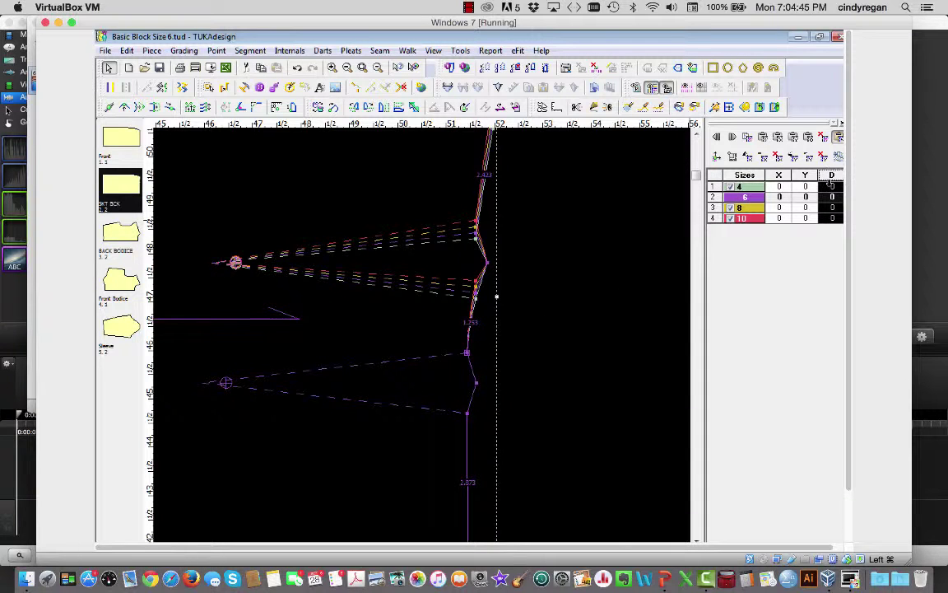
left_click_drag(811, 187, 815, 220)
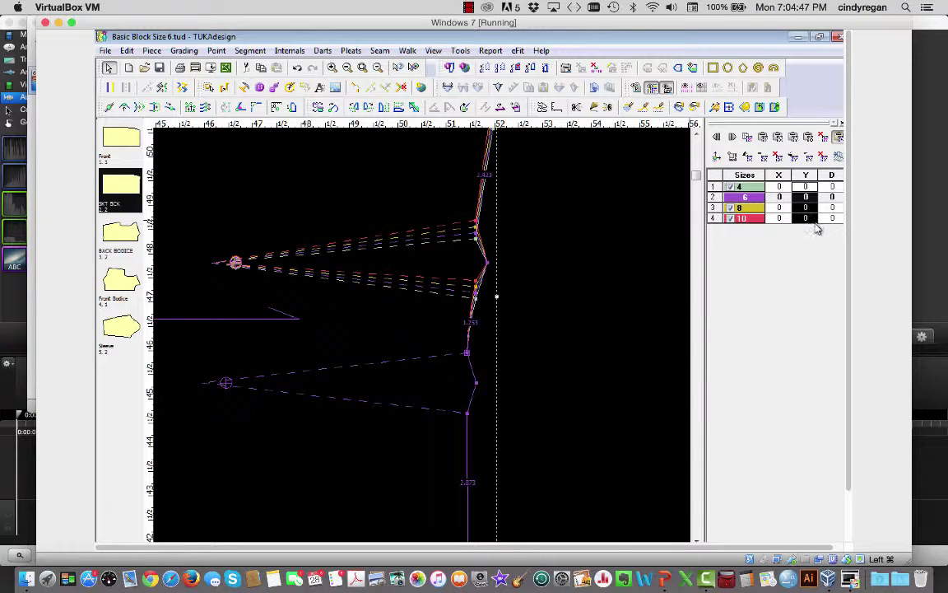
type("-1/8")
key("Return")
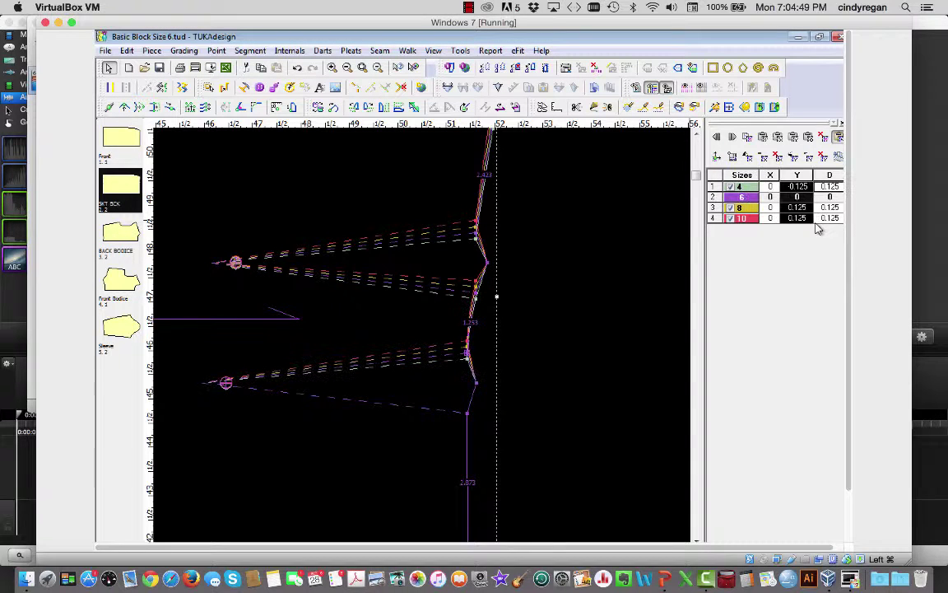
- Grade the lower leg point of the skirt back's lower dart in Y: -0.125 for size 4, 0.125 for sizes 8 and 10
left_click(467, 413)
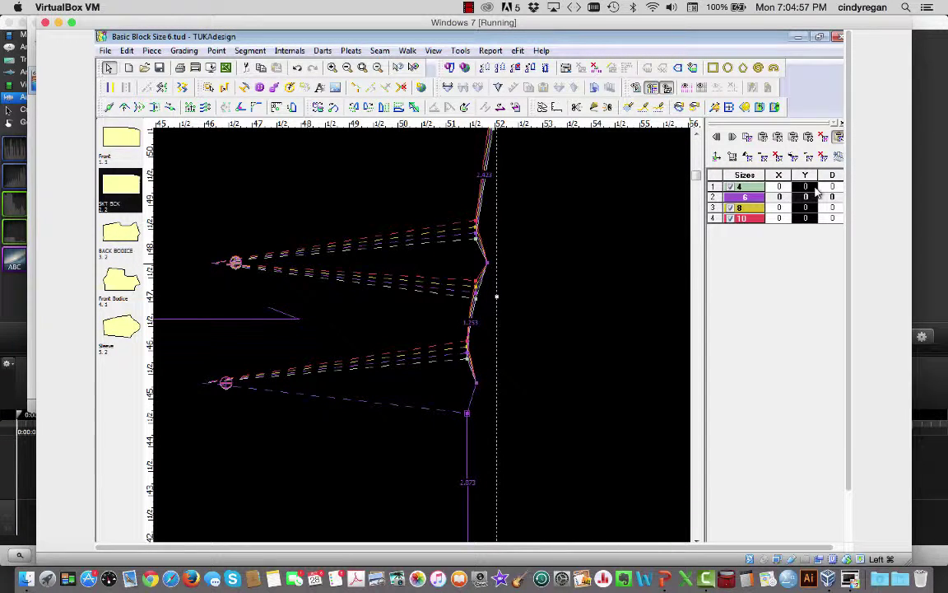
key("Return")
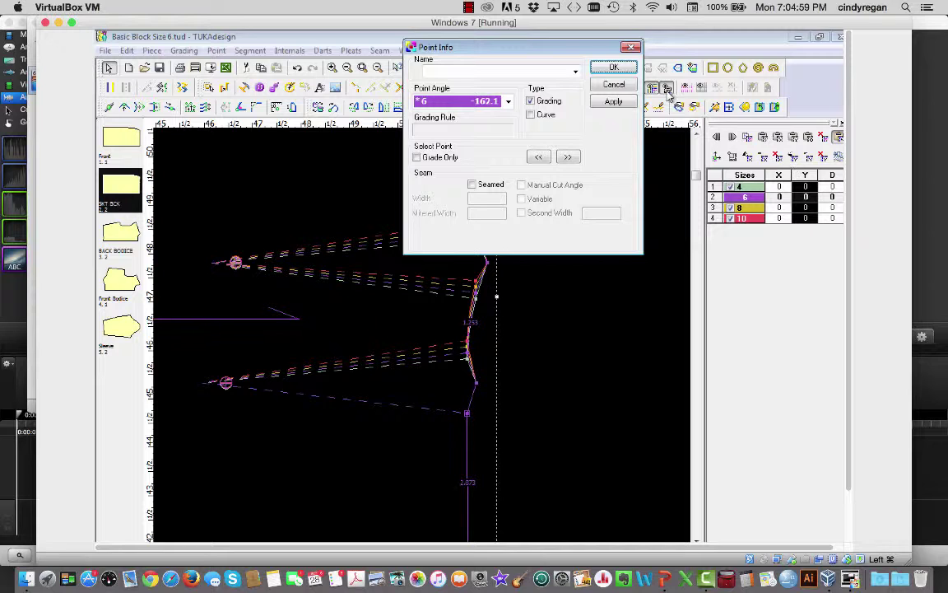
left_click(616, 84)
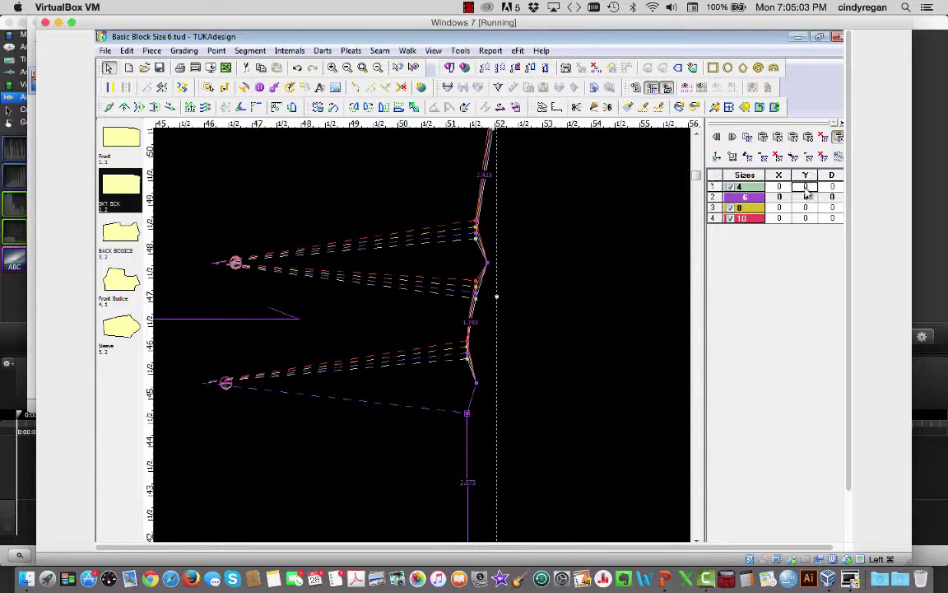
left_click_drag(807, 191, 812, 225)
type("-")
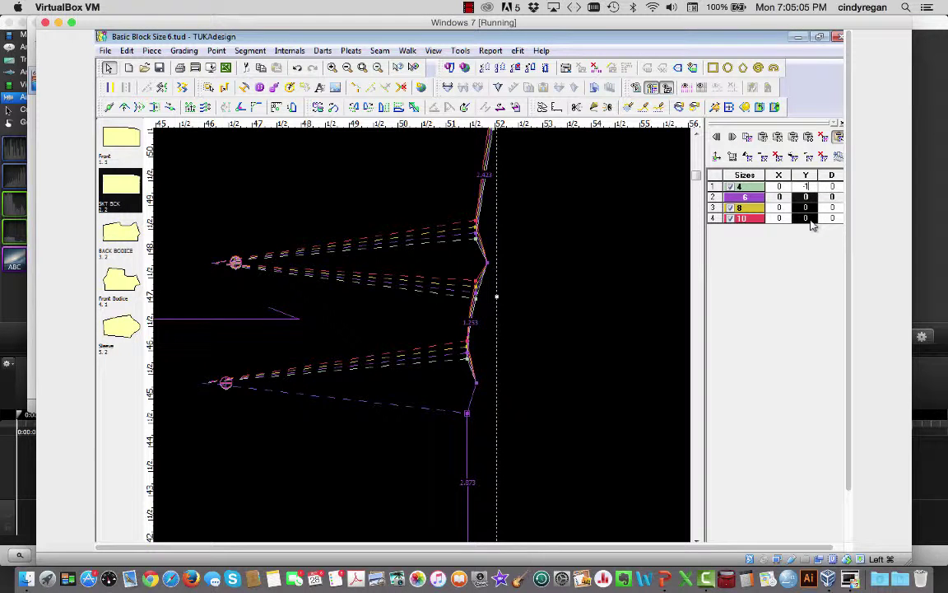
type("1/8")
key("Return")
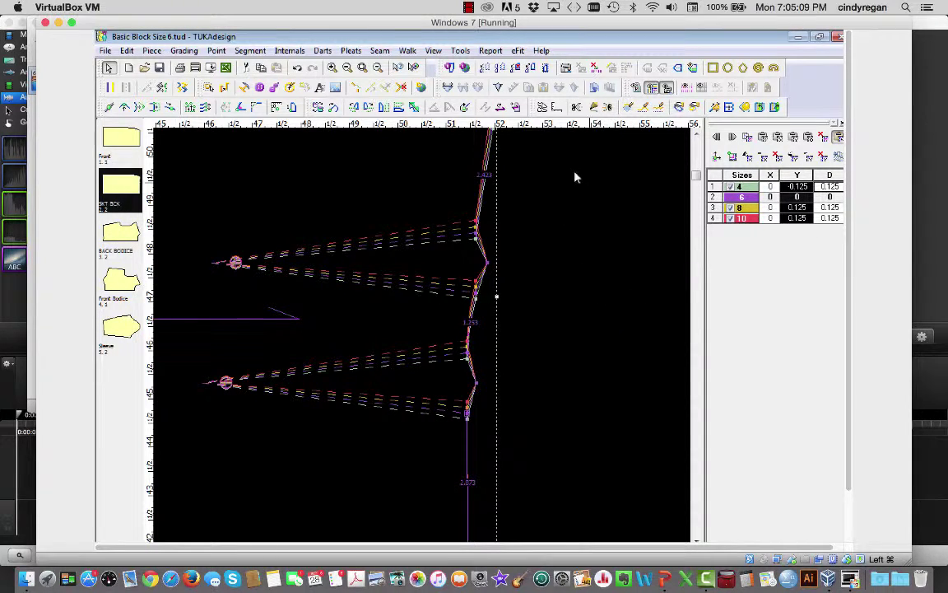
- Copy the grading of the skirt back's center-back hem corner to the skirt front's center-front hem corner
left_click(363, 69)
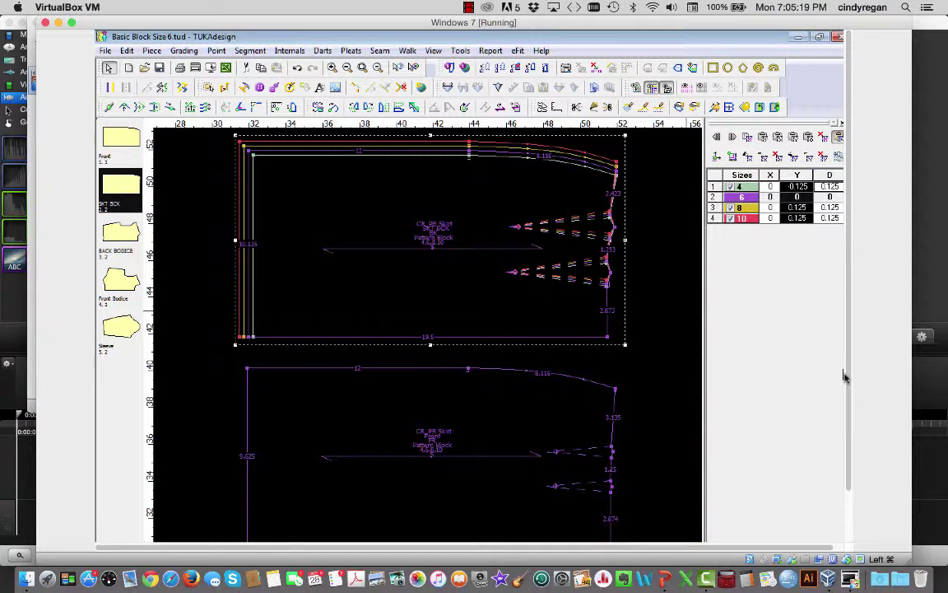
left_click_drag(848, 378, 857, 438)
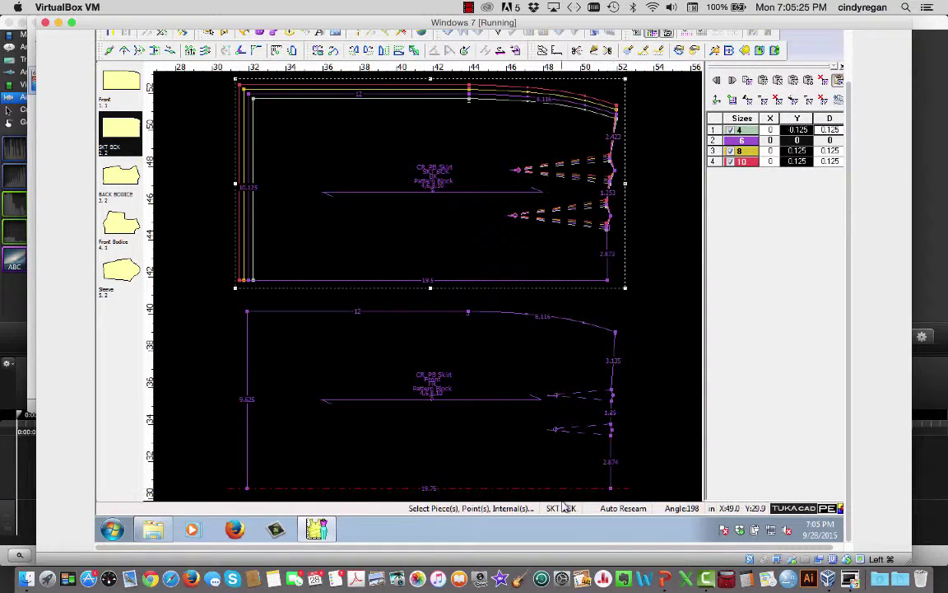
left_click(613, 491)
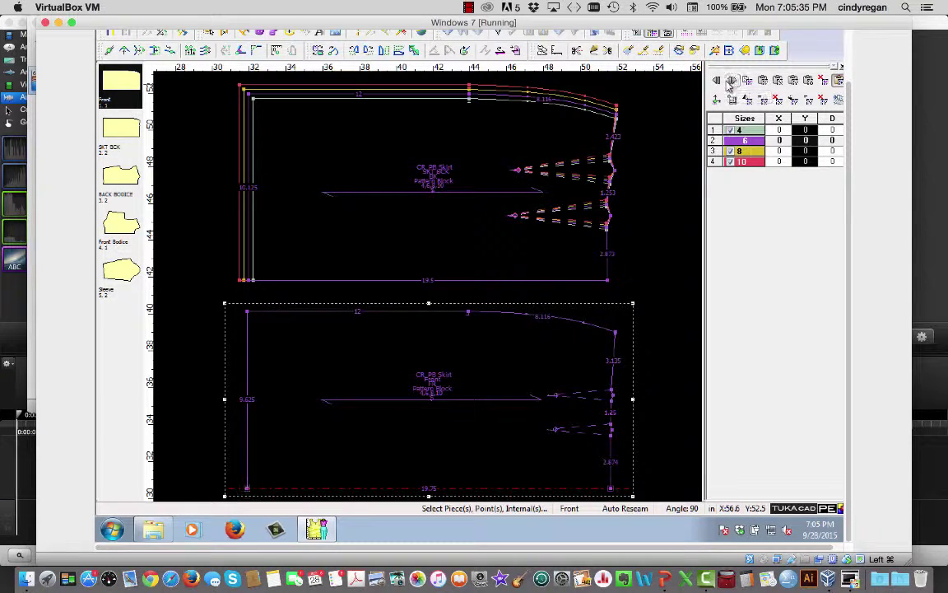
left_click(249, 282)
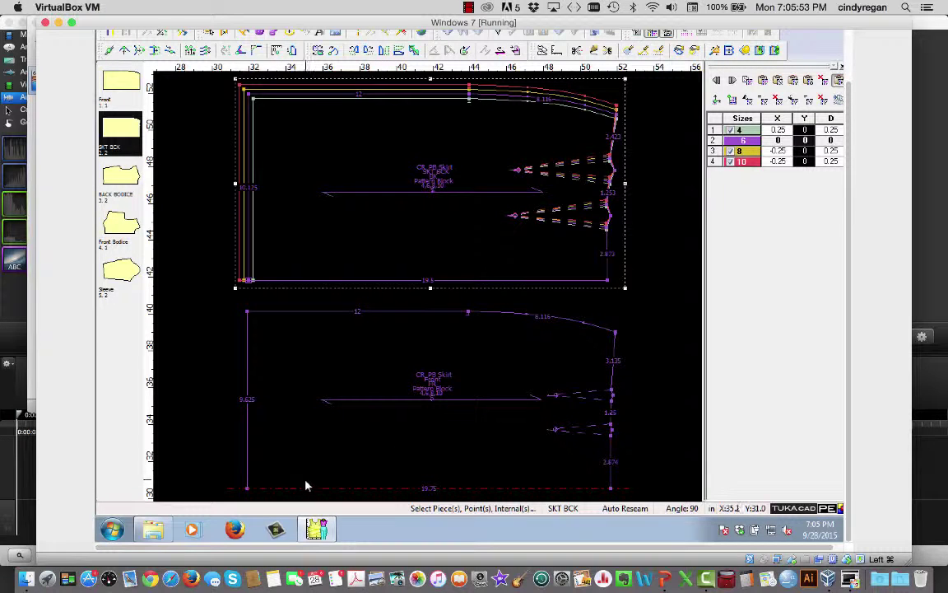
left_click(248, 490)
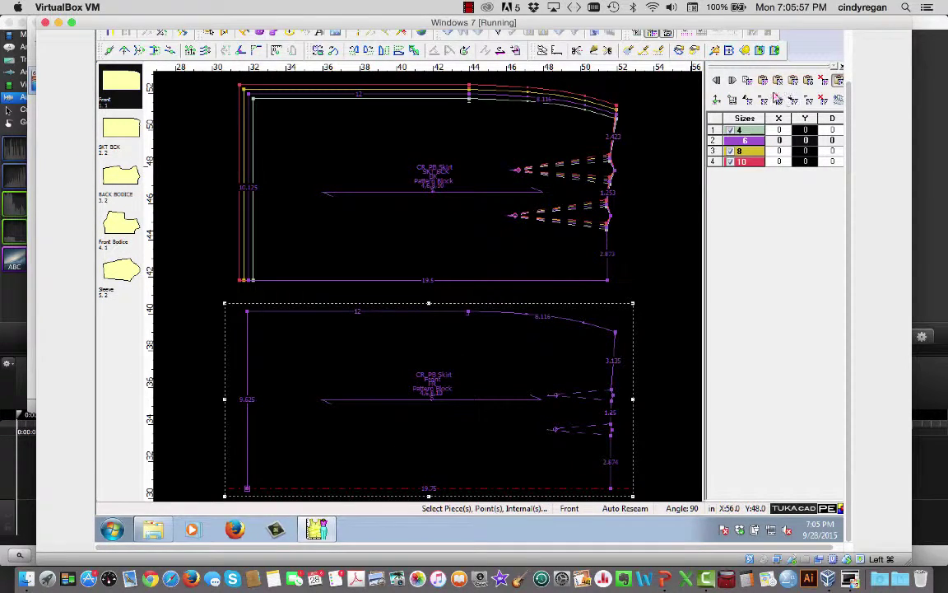
left_click(763, 82)
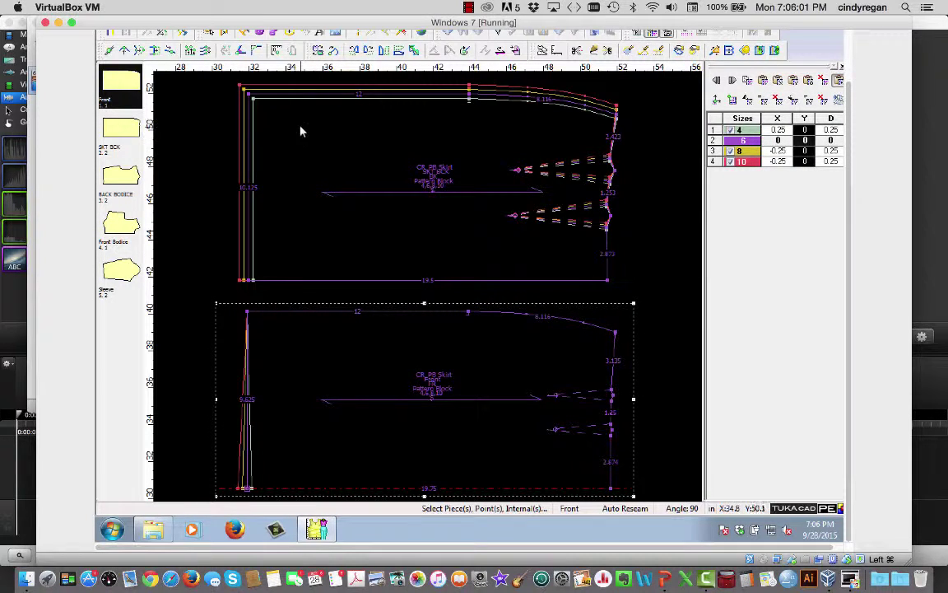
- Copy the X and Y grading of the skirt back's corner between hem and side seam to the matching corner of the skirt front
left_click(254, 99)
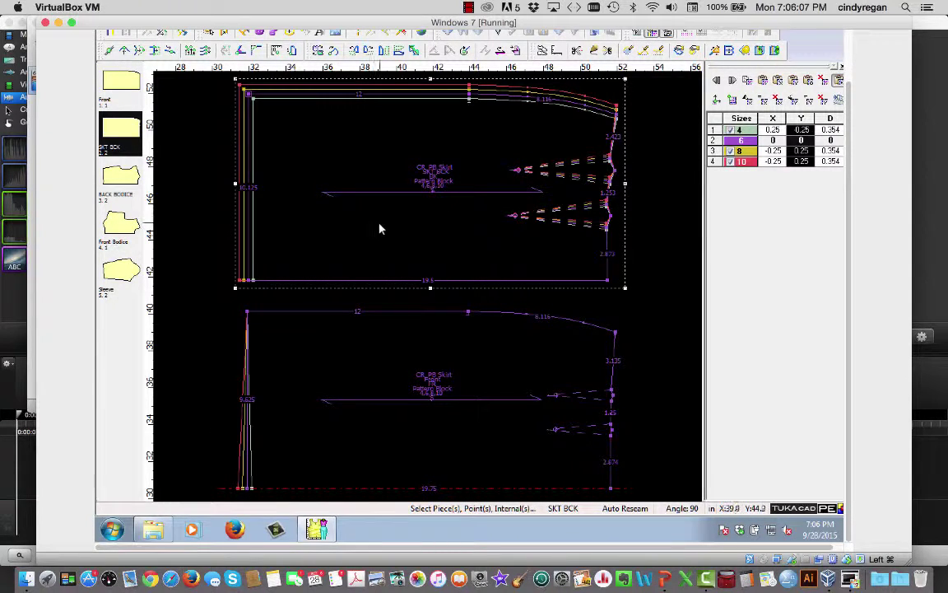
left_click(249, 313)
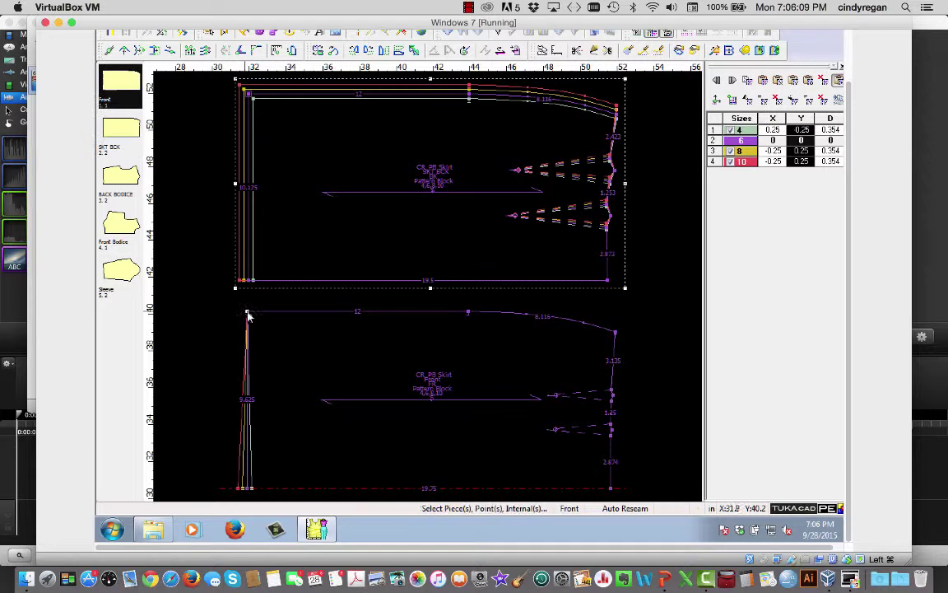
left_click(781, 80)
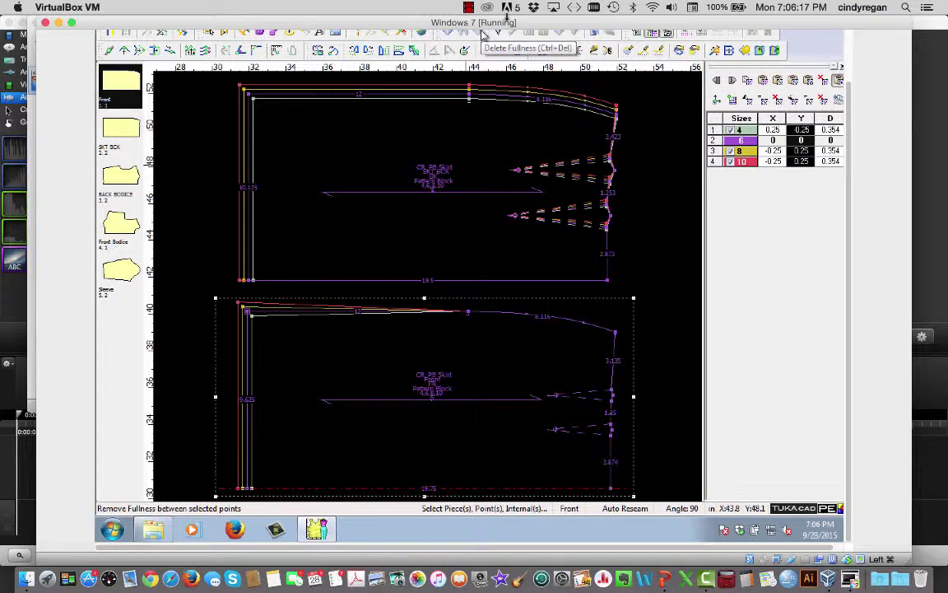
- Copy the grading of the notch point on the skirt back's side seam to the notch point on the skirt front's side seam
left_click(469, 95)
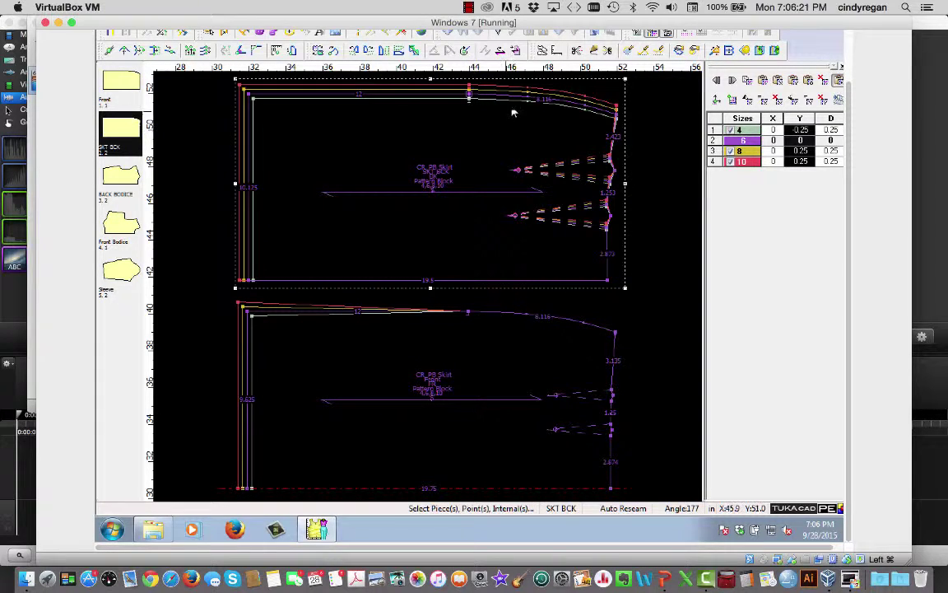
mouse_move(947, 1)
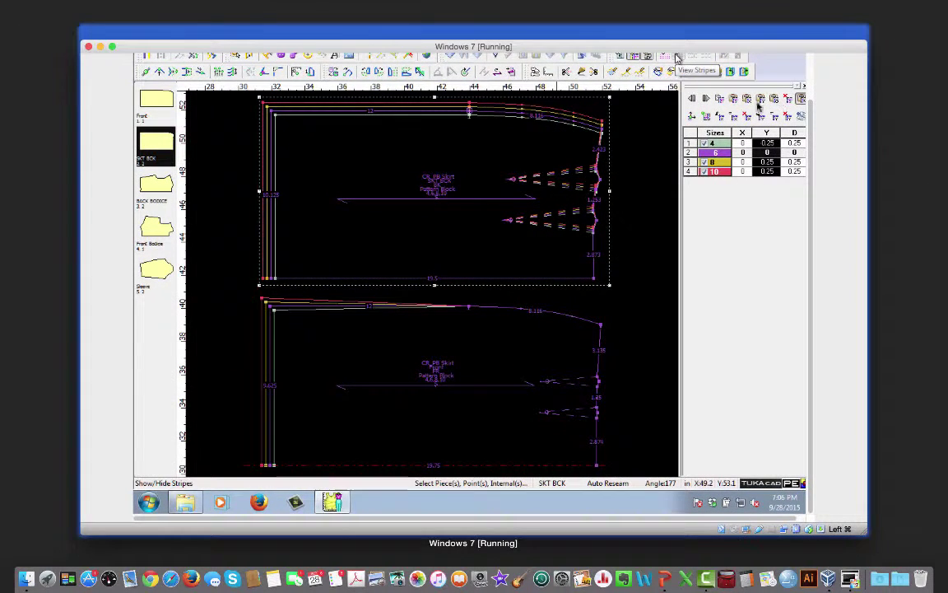
left_click(677, 56)
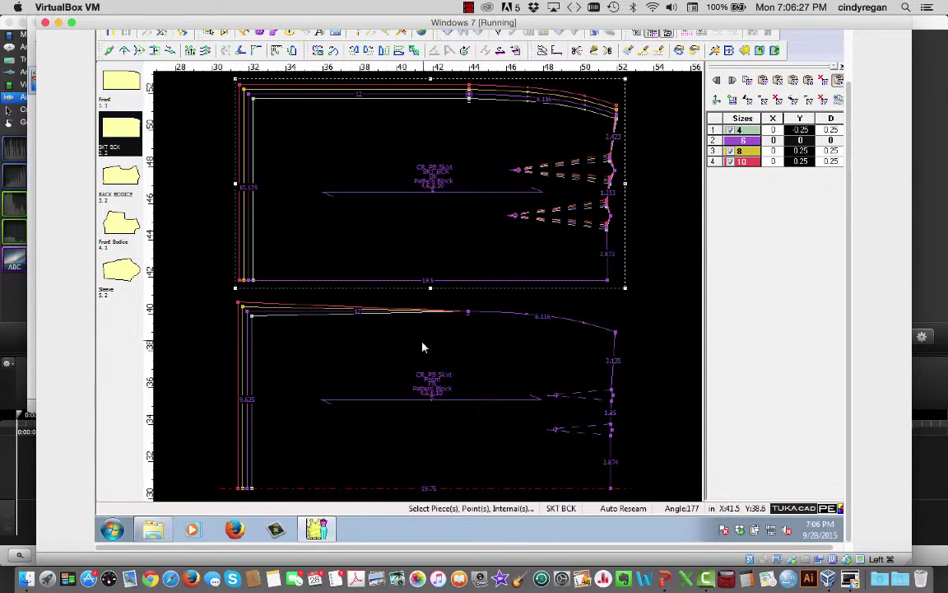
left_click(471, 314)
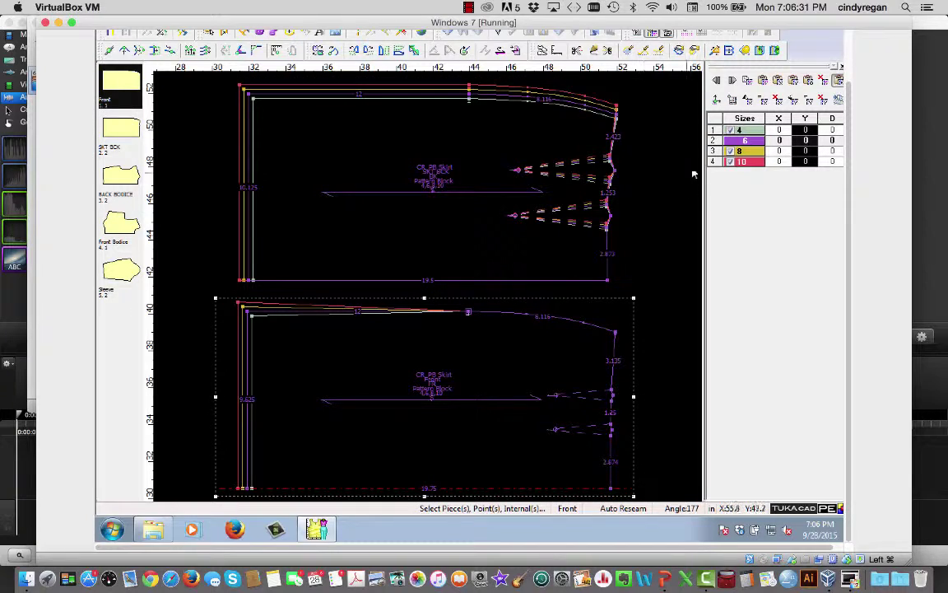
mouse_move(946, 2)
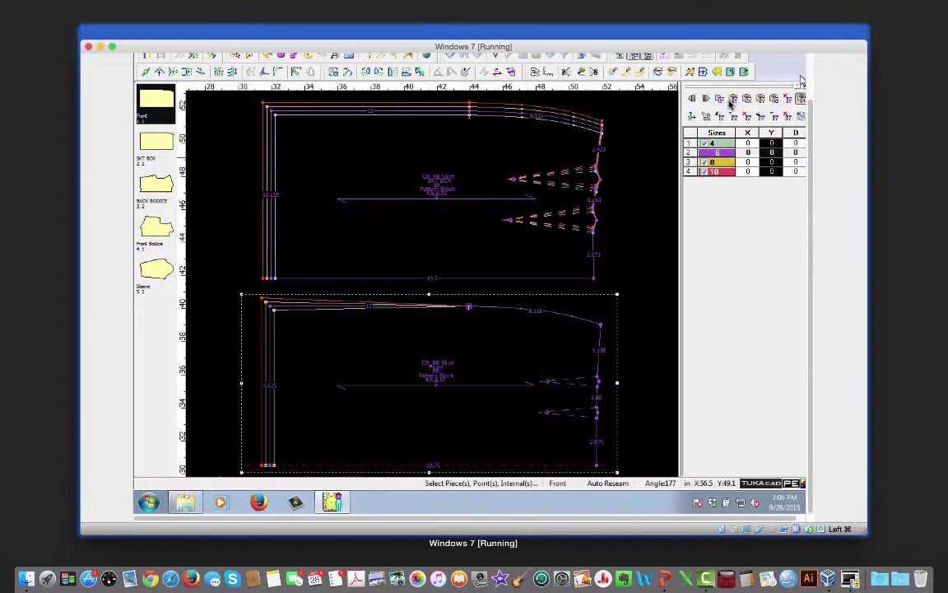
left_click(803, 82)
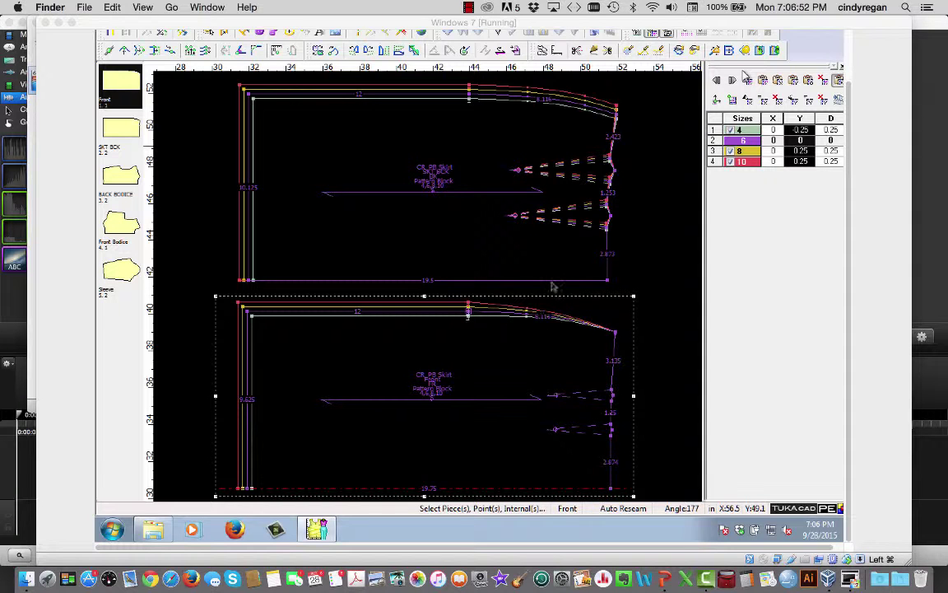
- Copy the grading of the skirt back's corner where side seam meets waist to the same corner of the skirt front
left_click(617, 119)
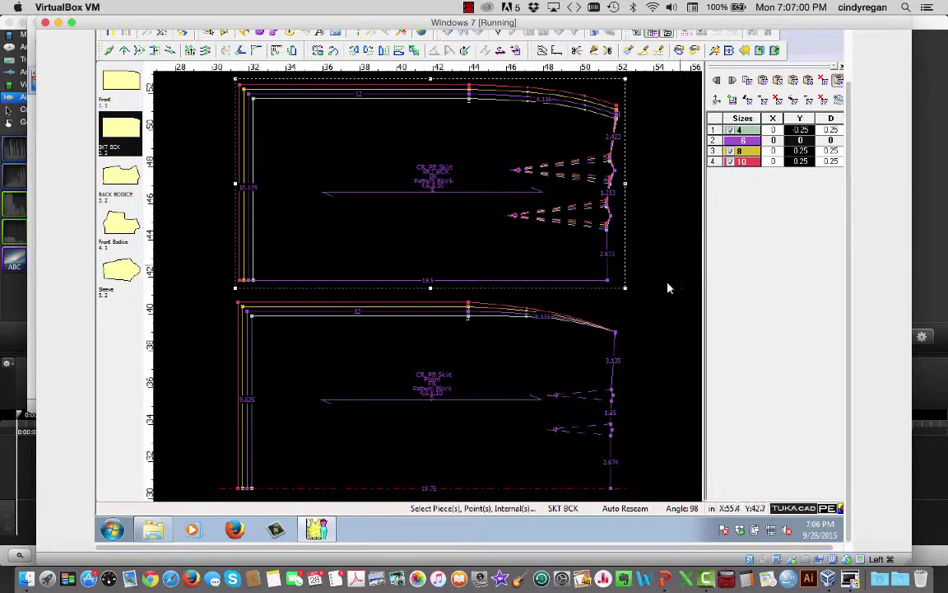
left_click(615, 333)
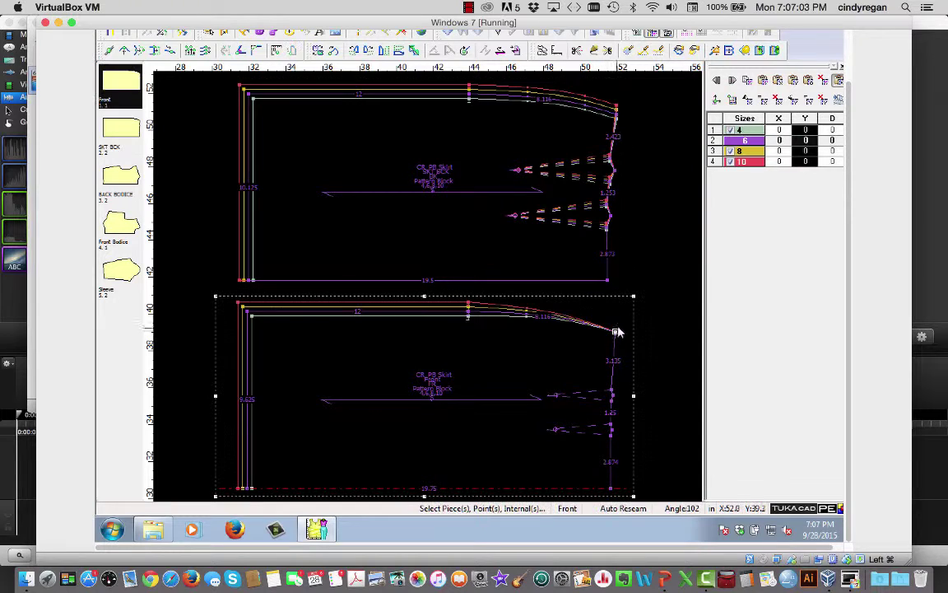
left_click(762, 81)
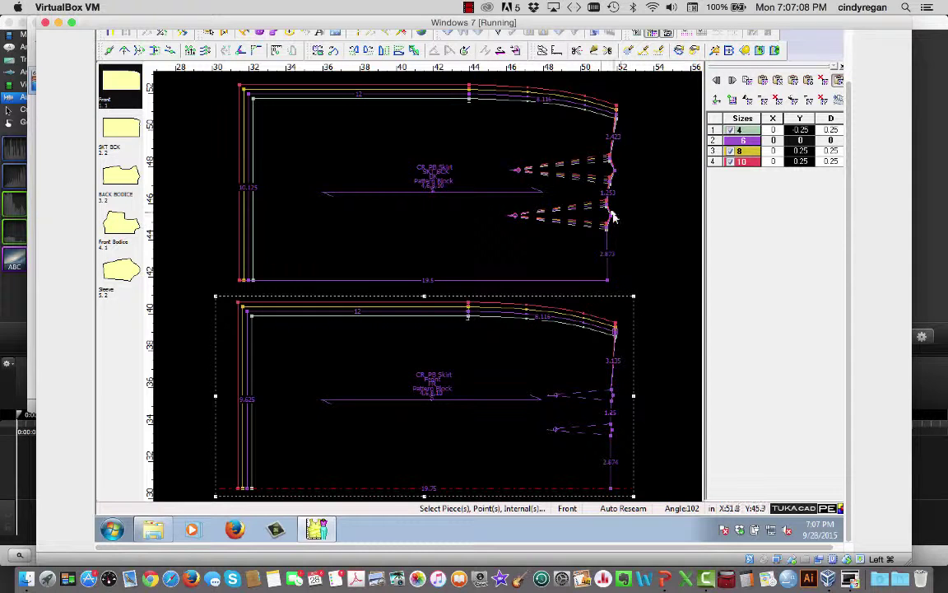
- Copy the grading of the upper leg point of the skirt back's upper dart to the skirt front's upper dart
left_click(611, 160)
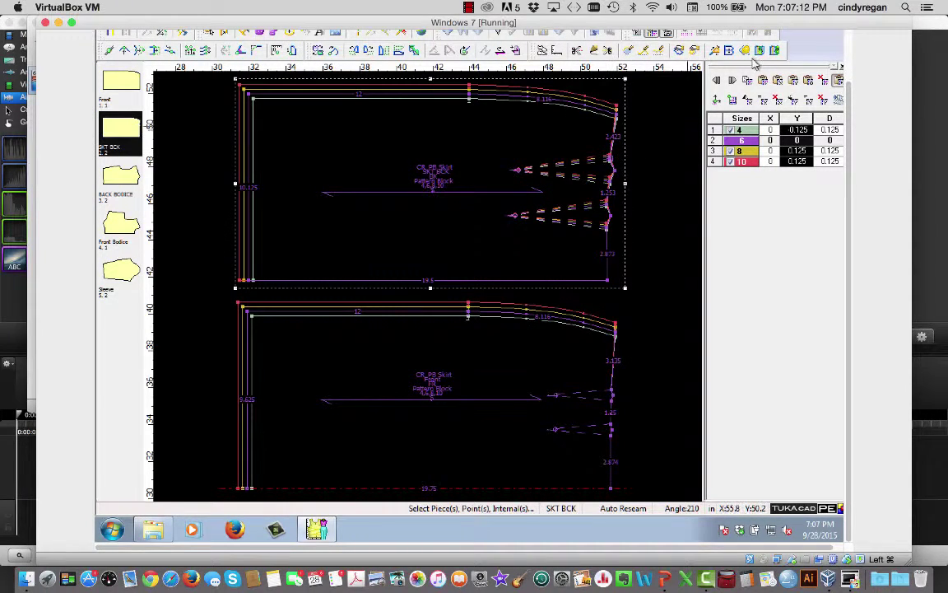
left_click(612, 397)
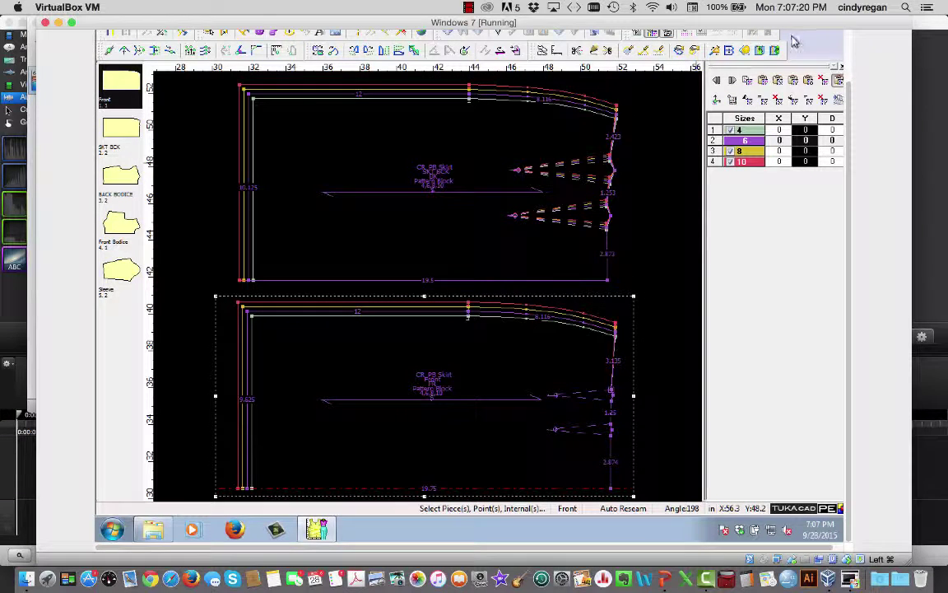
left_click(778, 81)
- Copy the grading of the skirt back's lower dart leg to the lower leg point of the skirt front's lower dart
left_click(611, 206)
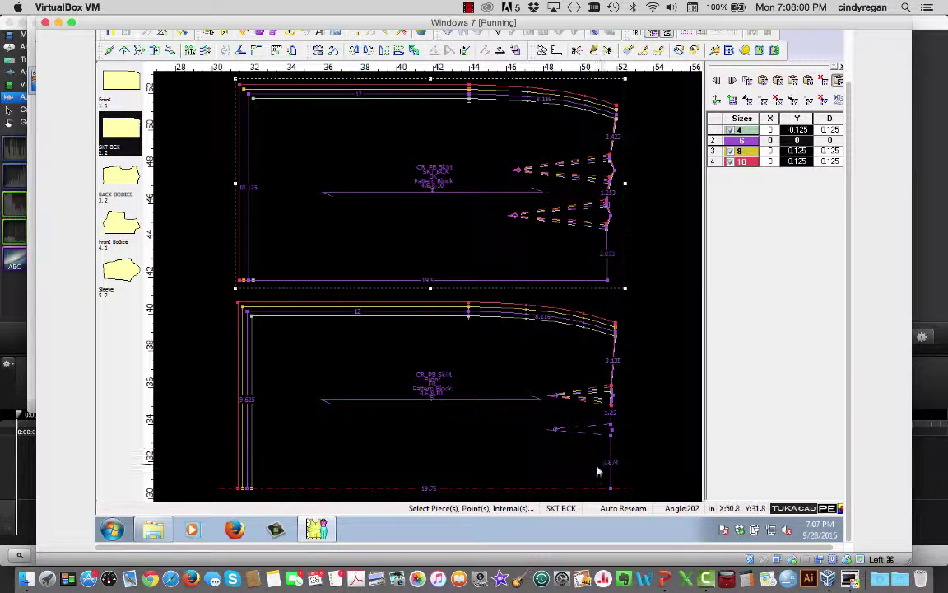
left_click(611, 439)
left_click(610, 439)
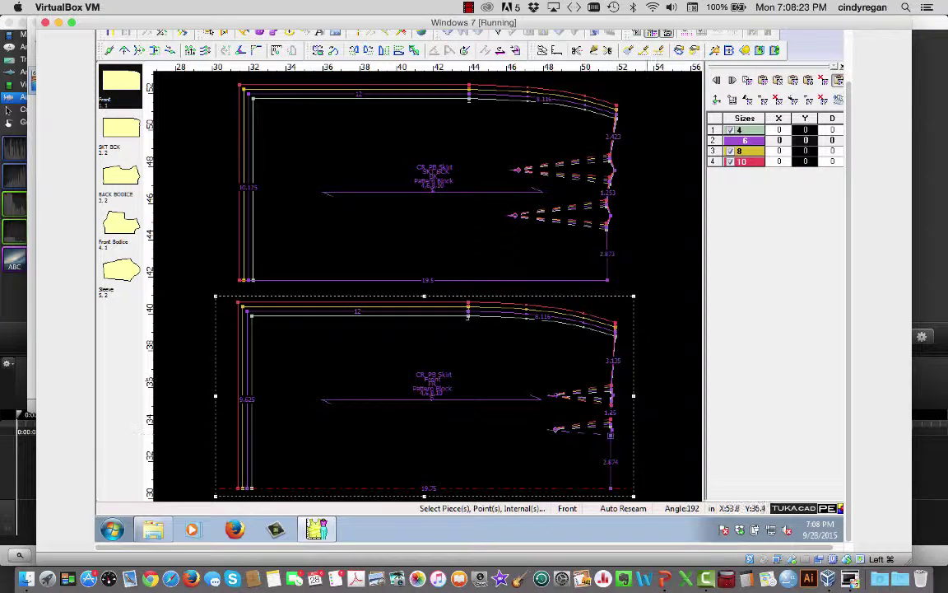
left_click(693, 51)
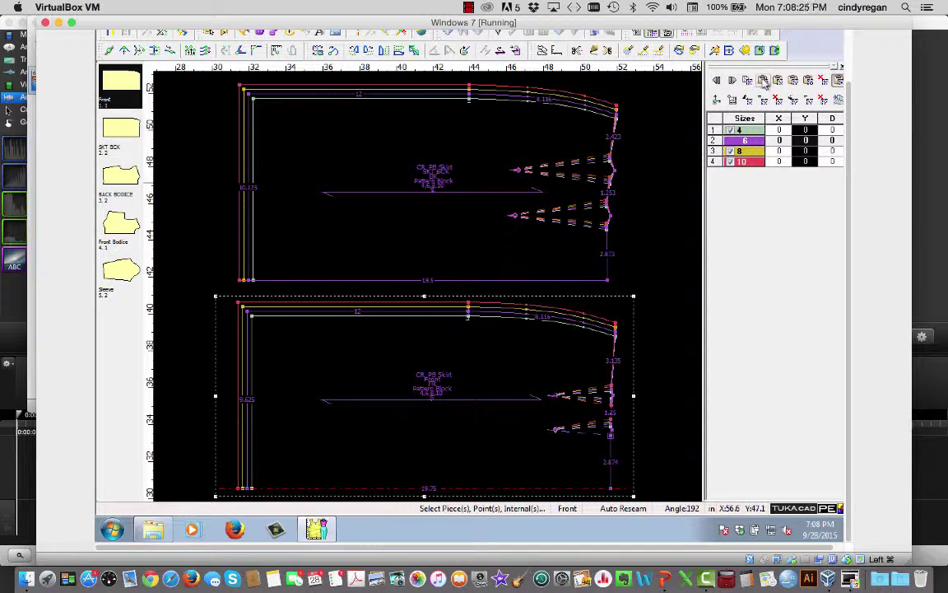